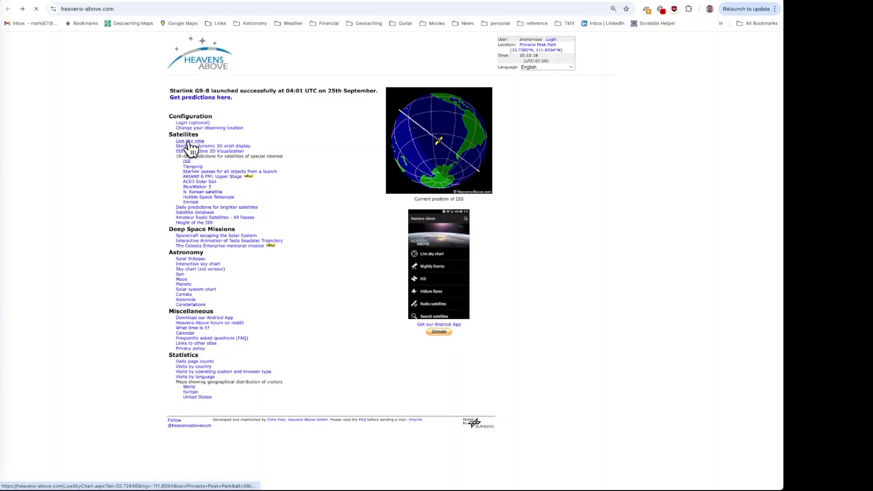
- View the Heavens-Above live sky chart and the Starlink 3D orbit display
click(189, 141)
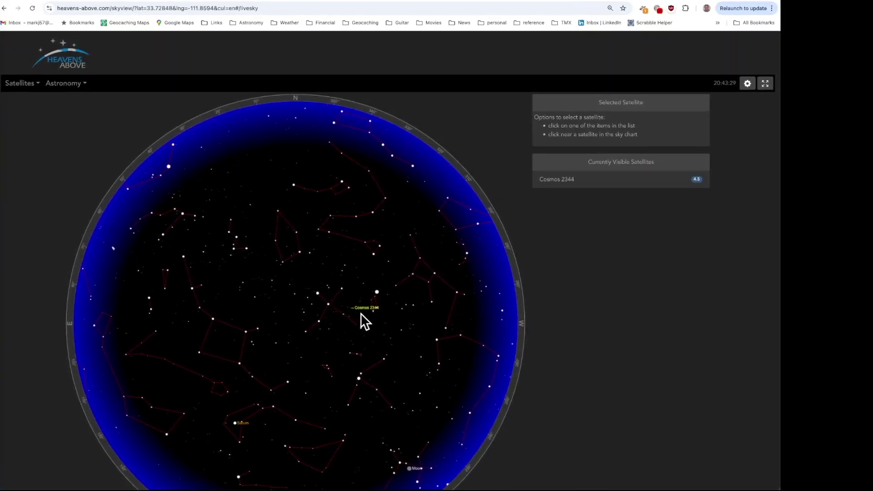
click(4, 8)
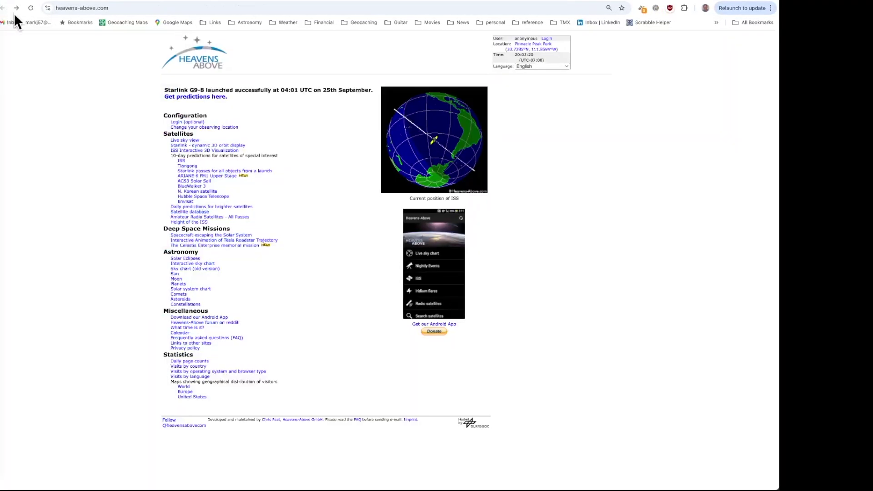
click(190, 146)
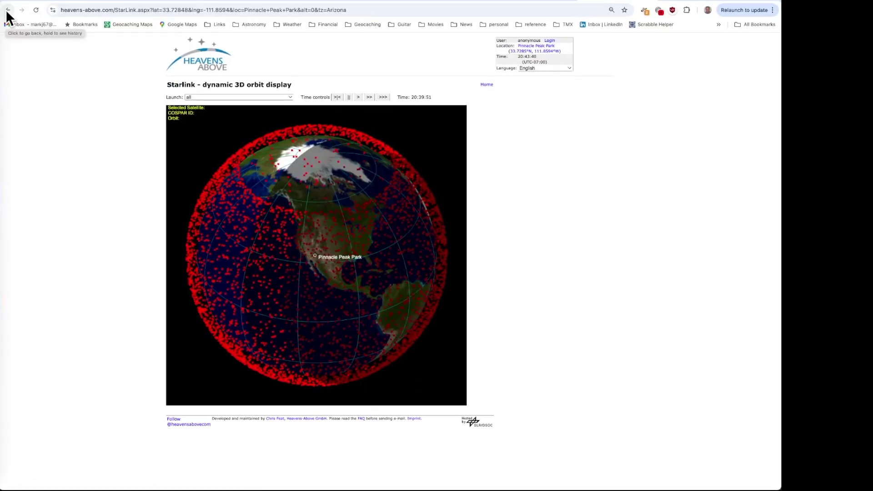
click(2, 9)
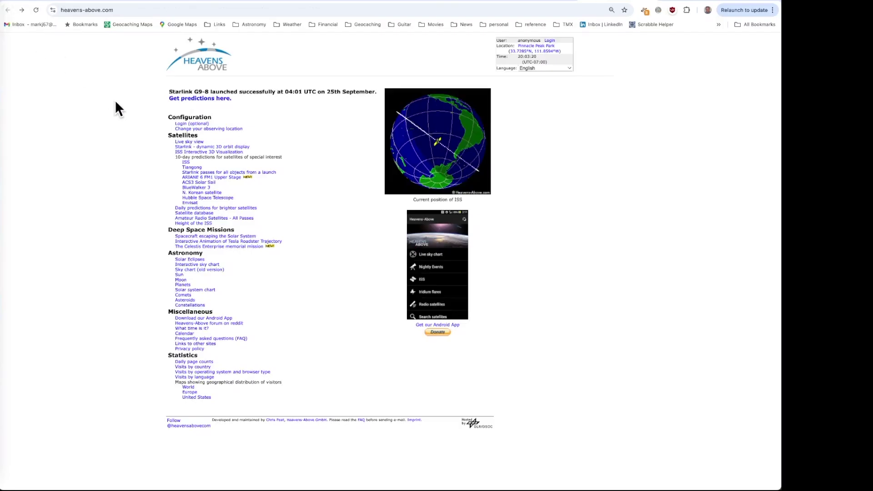
- Check the visible ISS passes and a pass's details, then open daily predictions for brighter satellites
click(186, 162)
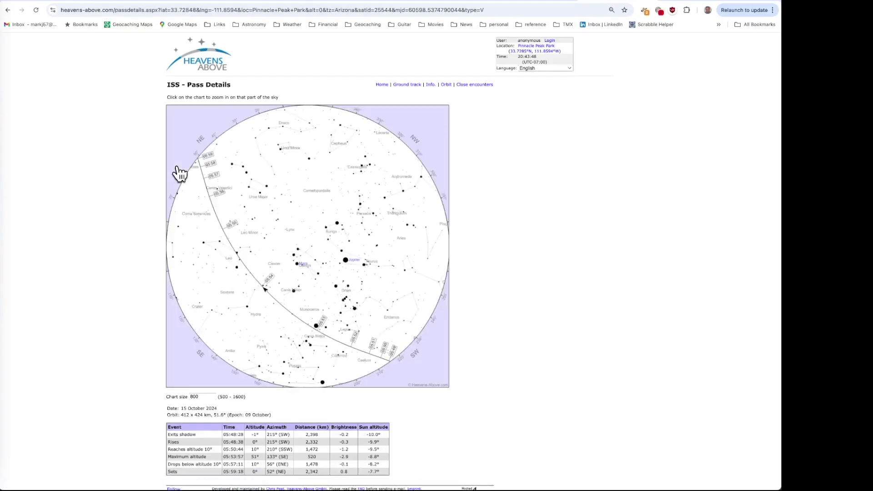
click(9, 10)
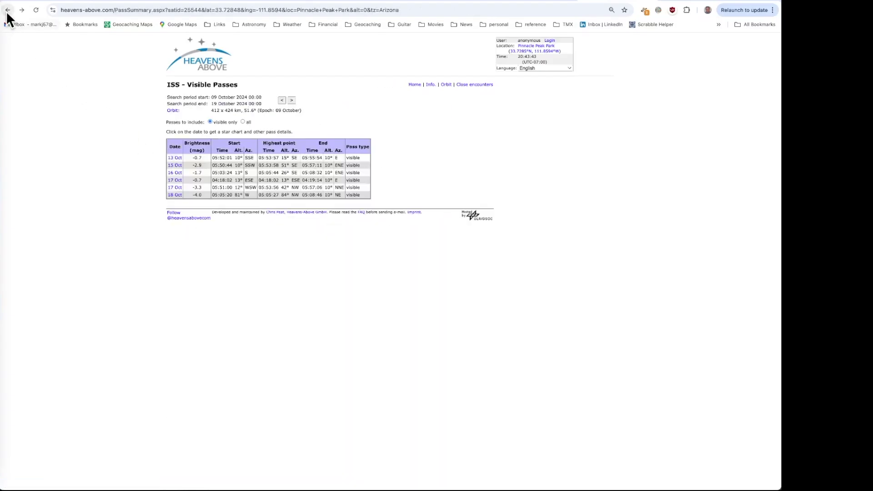
click(8, 10)
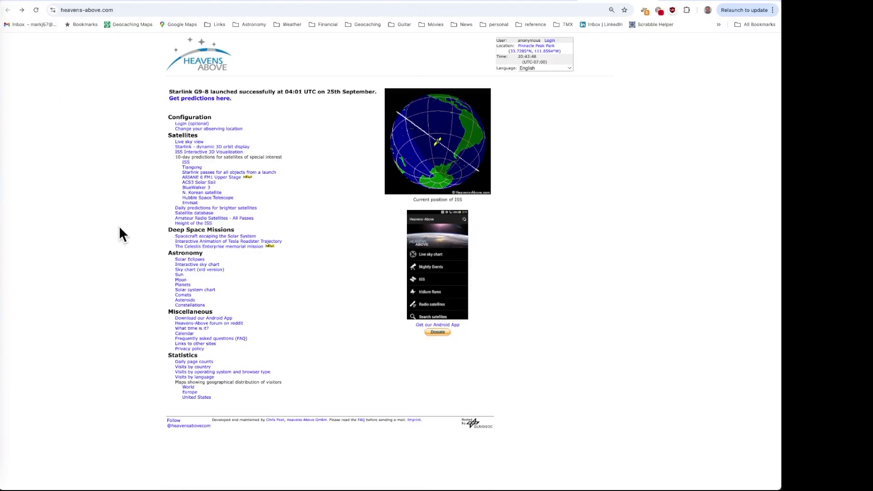
click(182, 208)
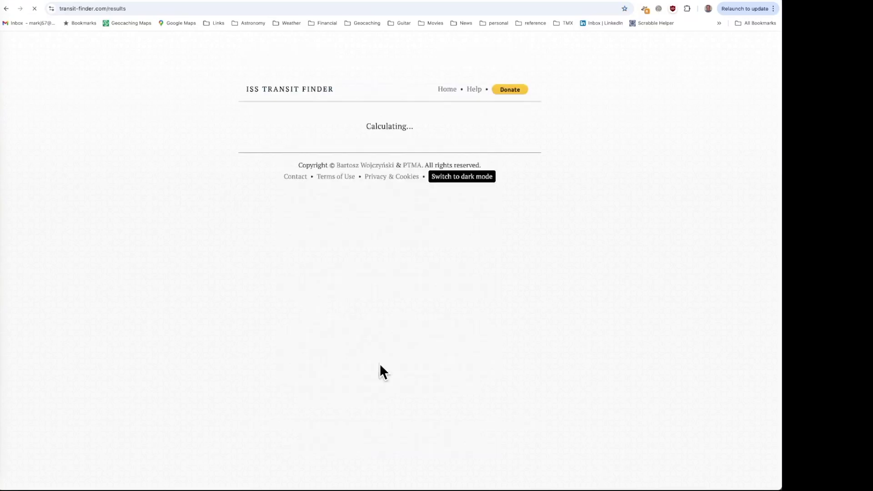
- Scroll through the ISS, Tiangong and Hubble solar and lunar transit predictions to the page bottom
scroll(218, 353, down, 2)
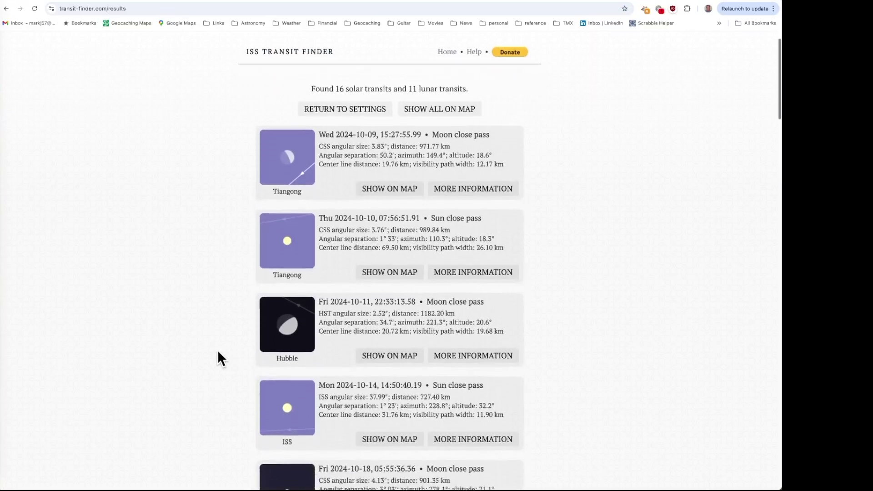
scroll(218, 353, down, 3)
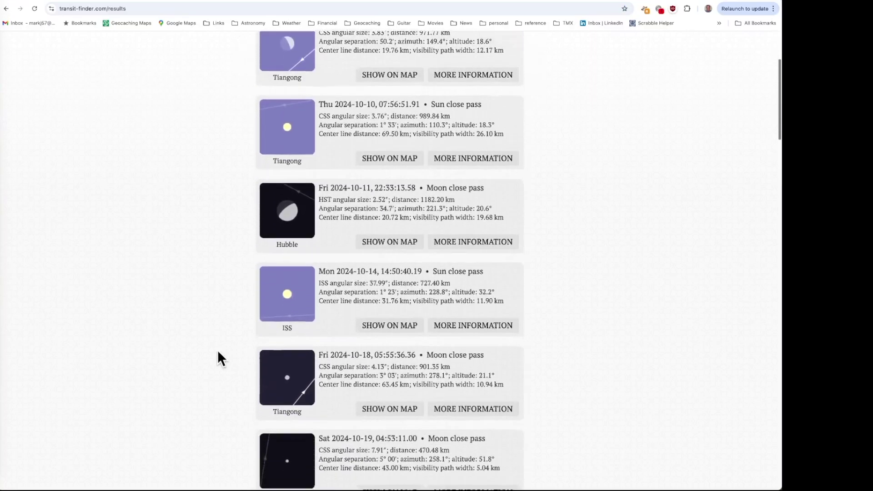
scroll(218, 353, down, 3)
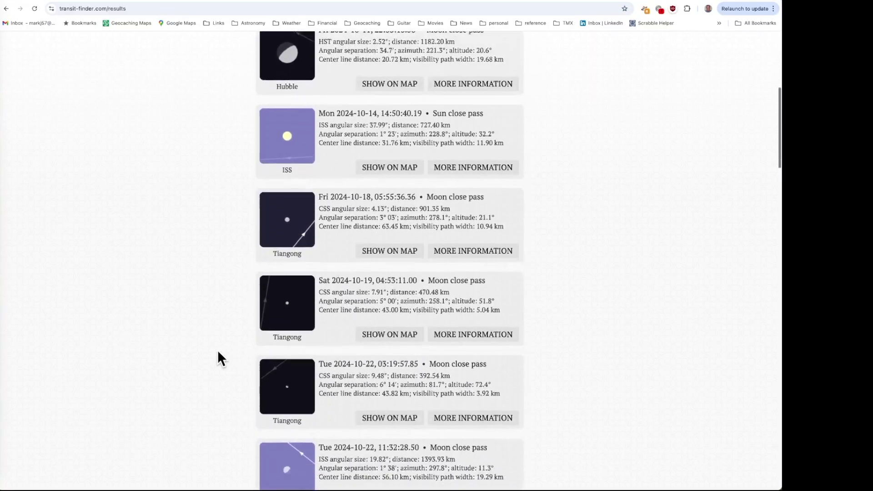
scroll(218, 353, down, 4)
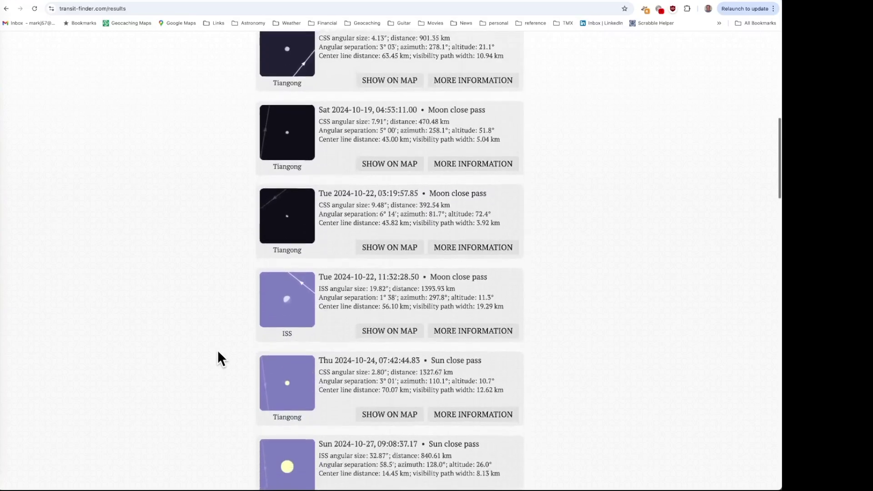
scroll(218, 352, down, 5)
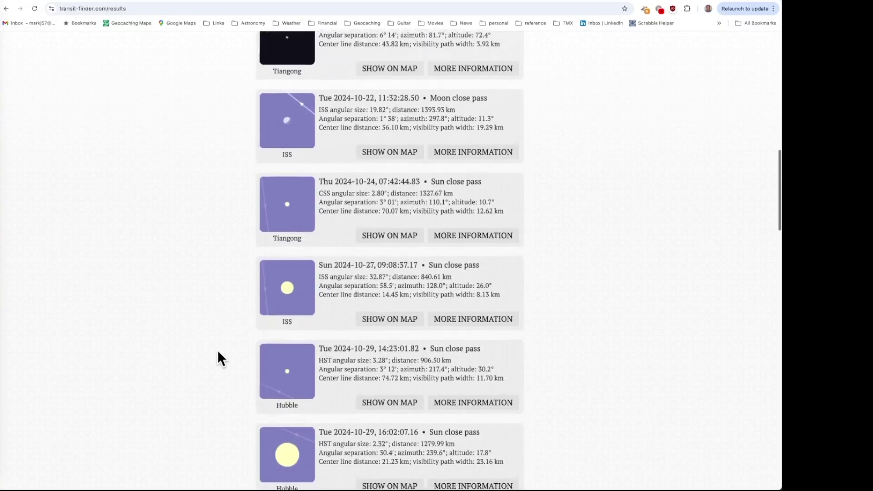
scroll(218, 353, down, 5)
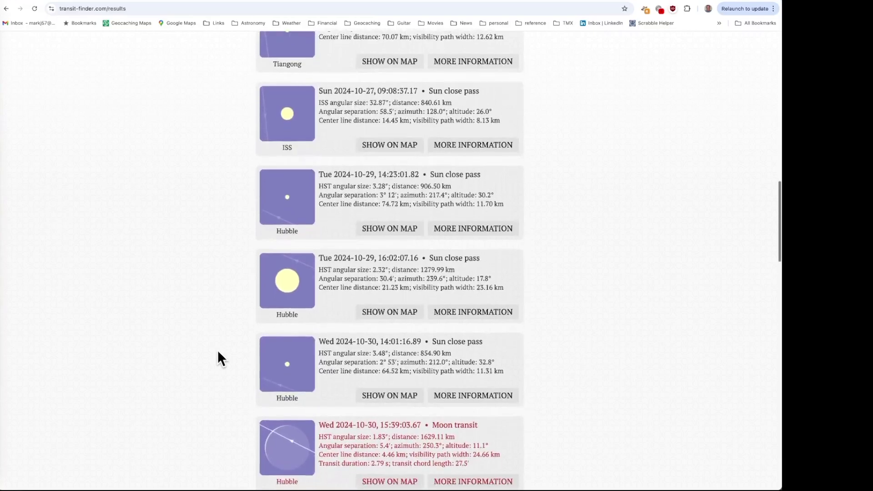
scroll(218, 352, down, 6)
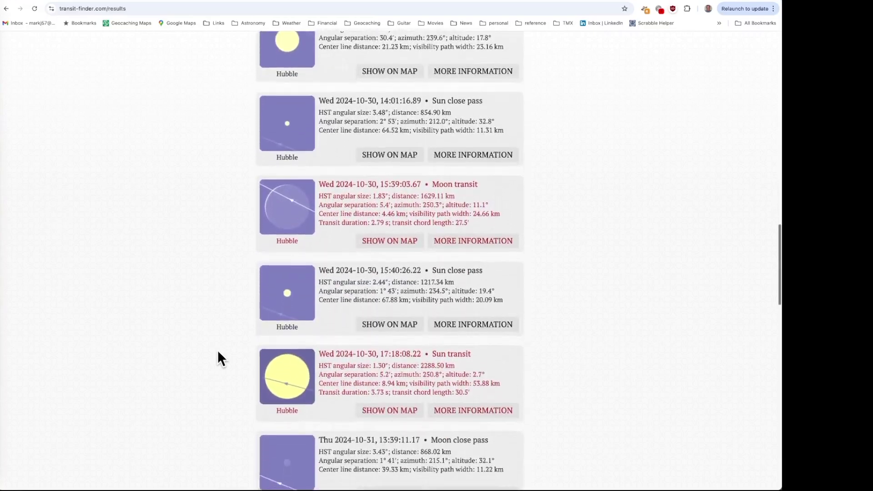
scroll(219, 353, down, 5)
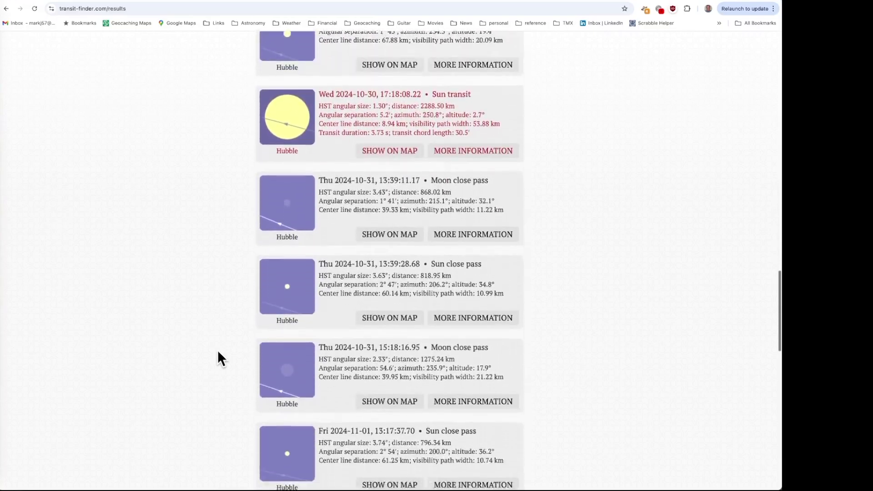
scroll(217, 352, down, 7)
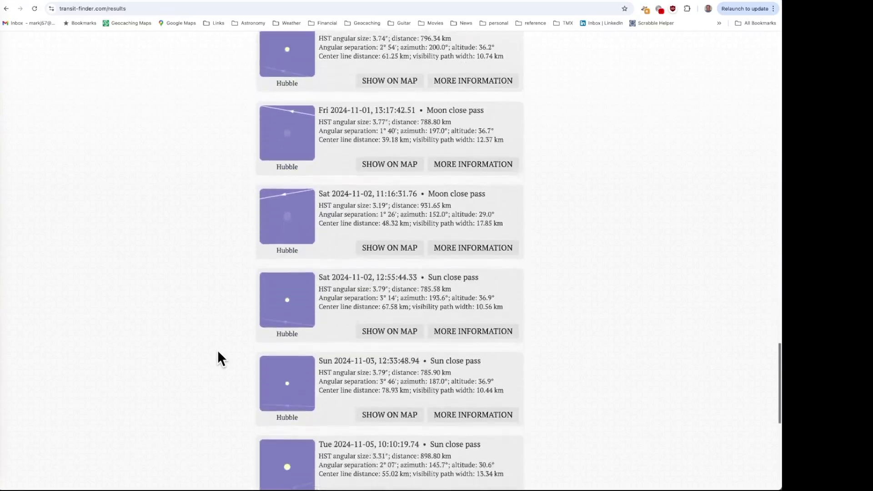
scroll(218, 349, down, 5)
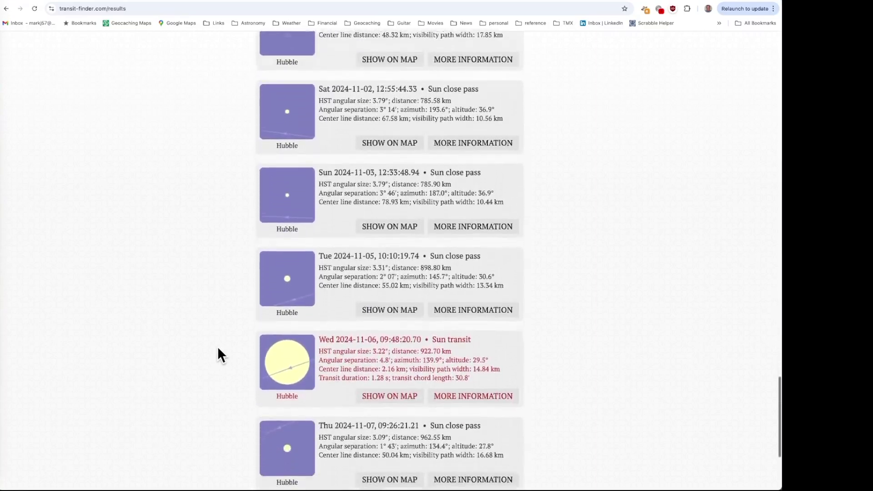
scroll(218, 350, down, 2)
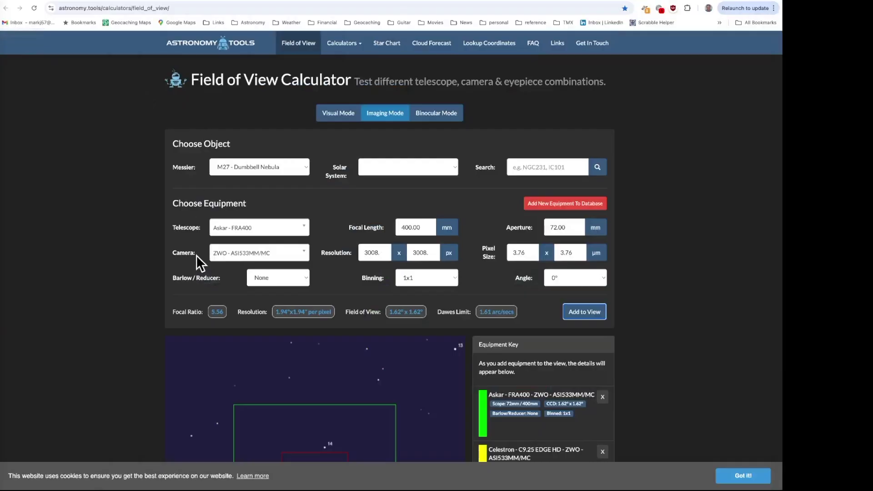
- Try M33 Triangulum Galaxy as the target, then switch to M51 Whirlpool Galaxy
scroll(226, 261, down, 4)
scroll(226, 261, down, 3)
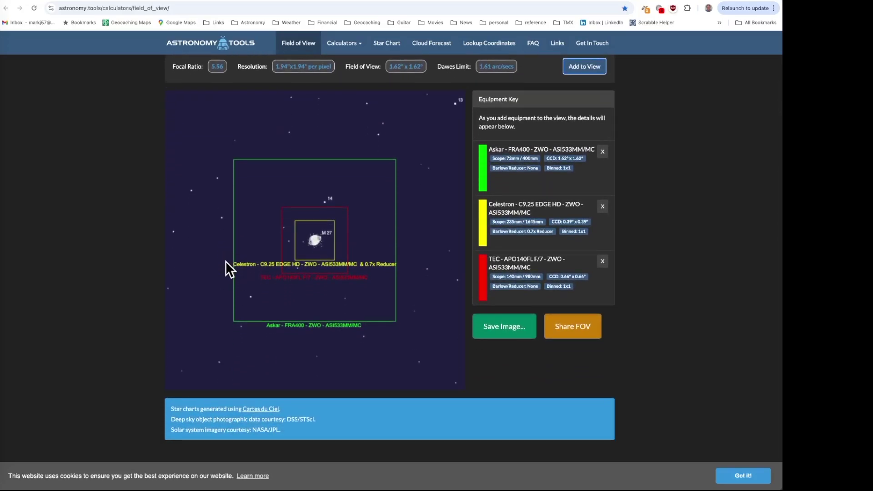
scroll(225, 261, up, 3)
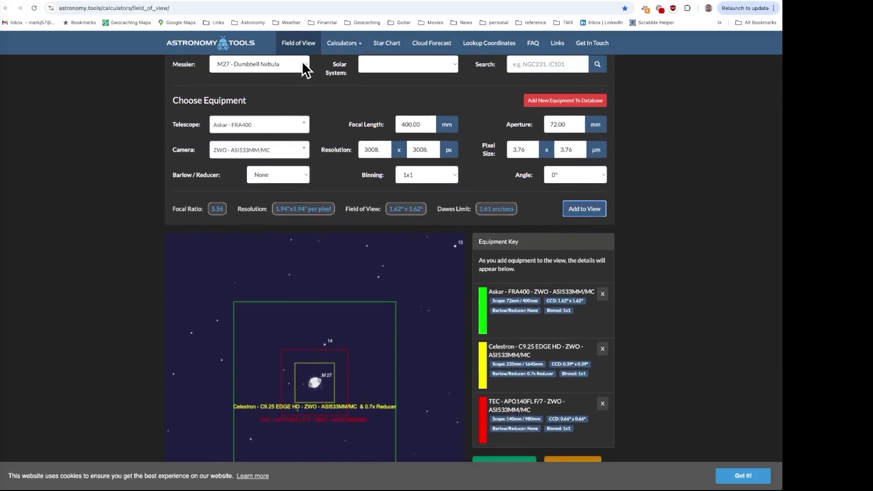
click(303, 63)
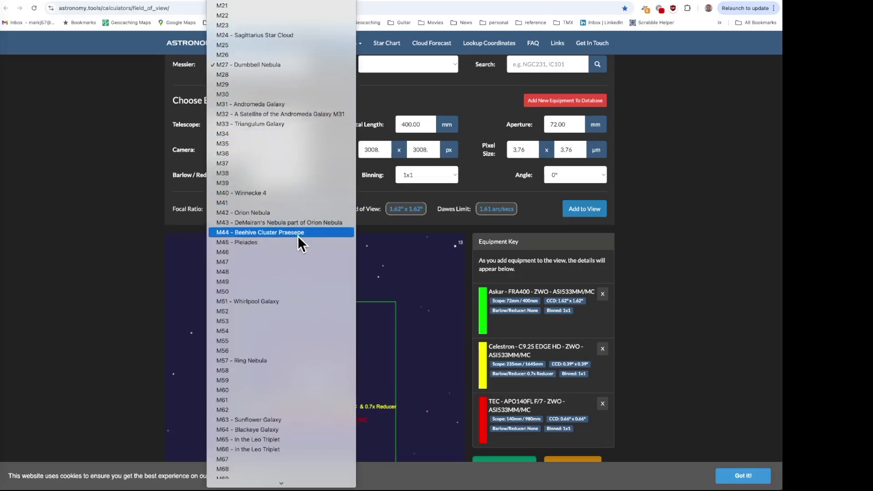
click(288, 124)
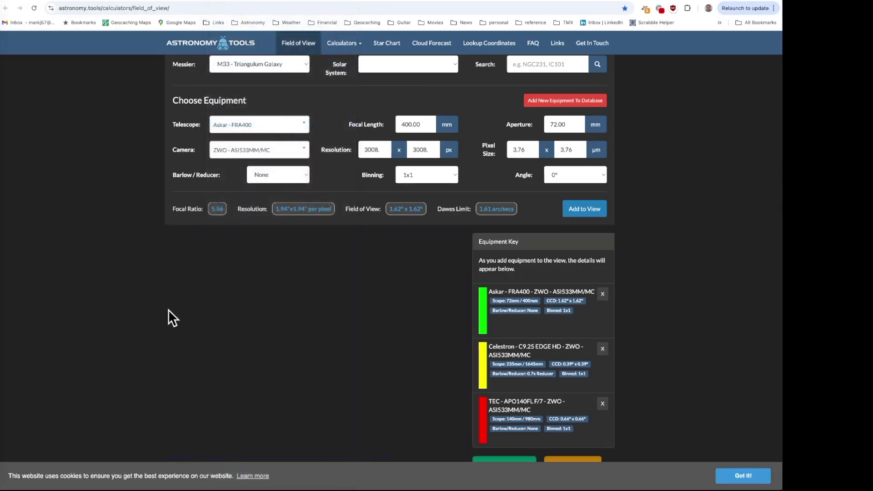
scroll(168, 309, down, 2)
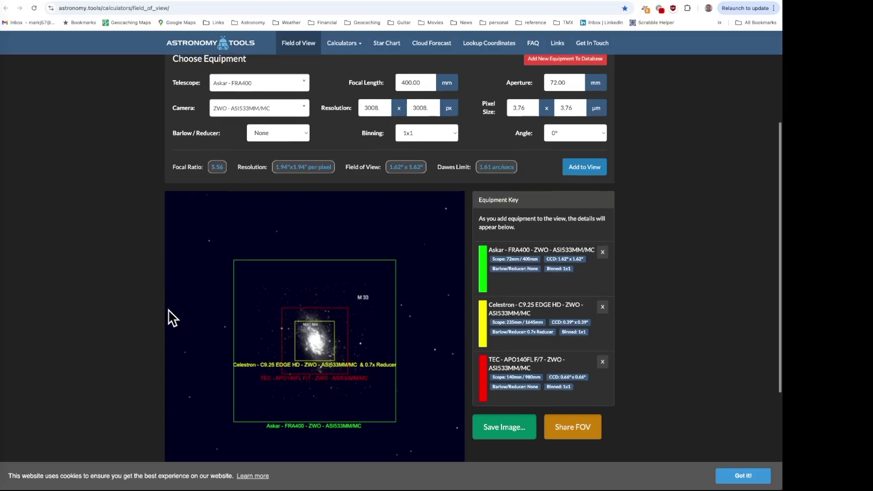
scroll(169, 310, up, 1)
scroll(282, 110, up, 2)
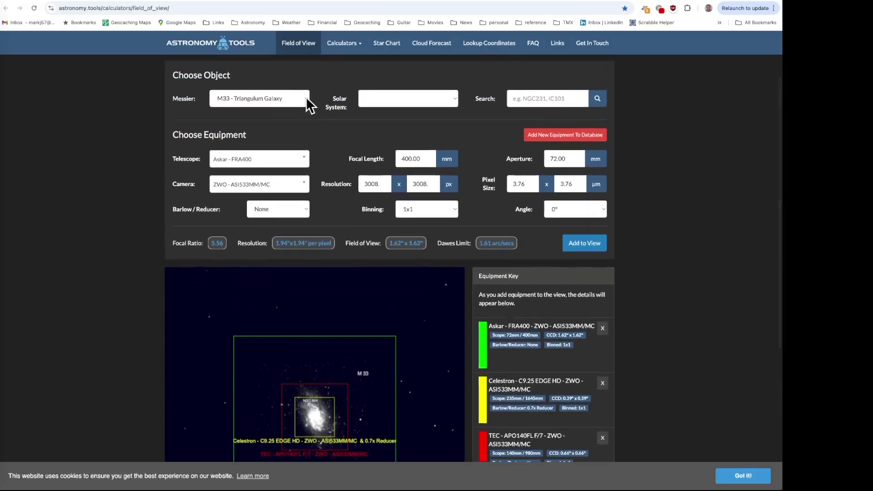
click(307, 100)
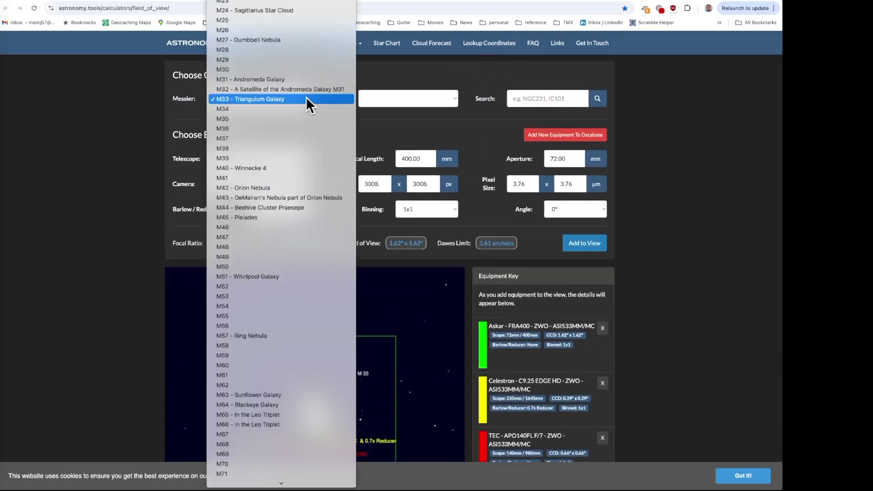
click(288, 276)
scroll(106, 295, down, 5)
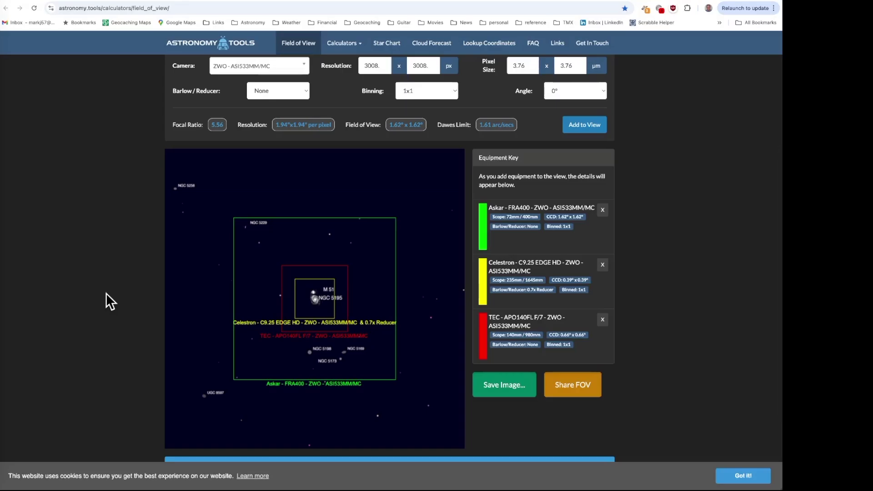
scroll(105, 292, up, 5)
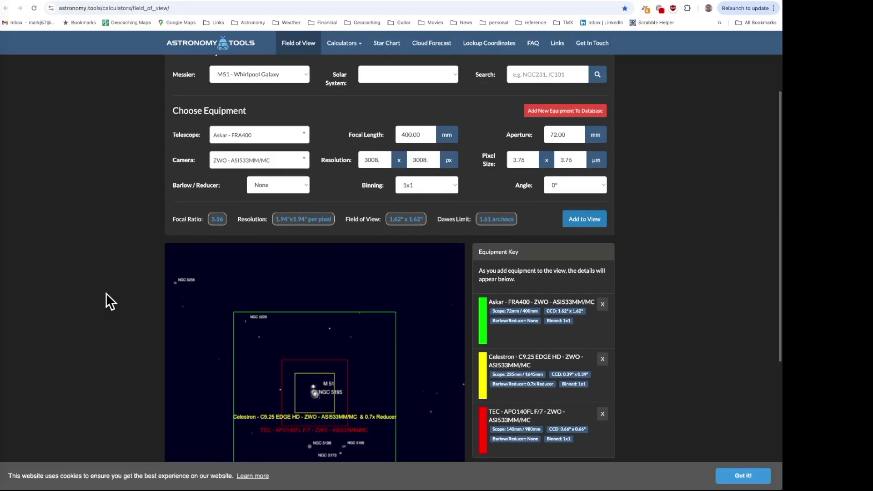
- Choose the Celestron C11 EdgeHD + HyperStar v4 telescope
click(304, 150)
scroll(264, 244, down, 5)
scroll(264, 244, down, 5)
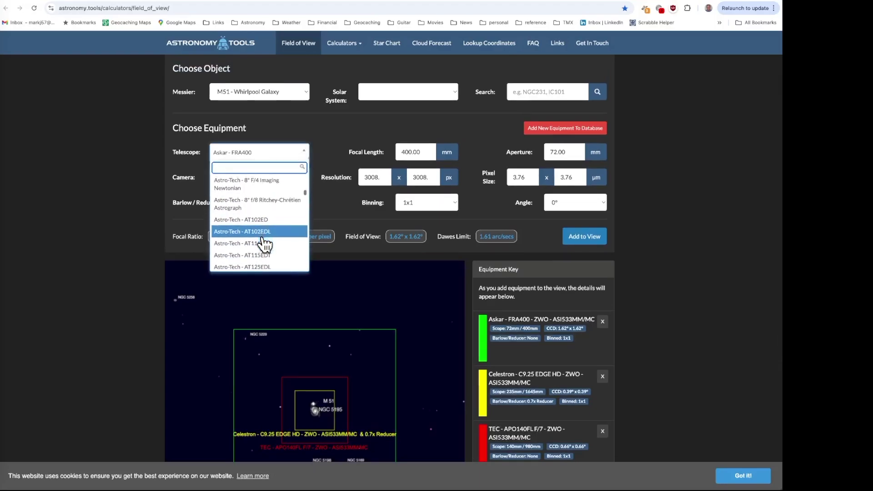
scroll(264, 244, down, 5)
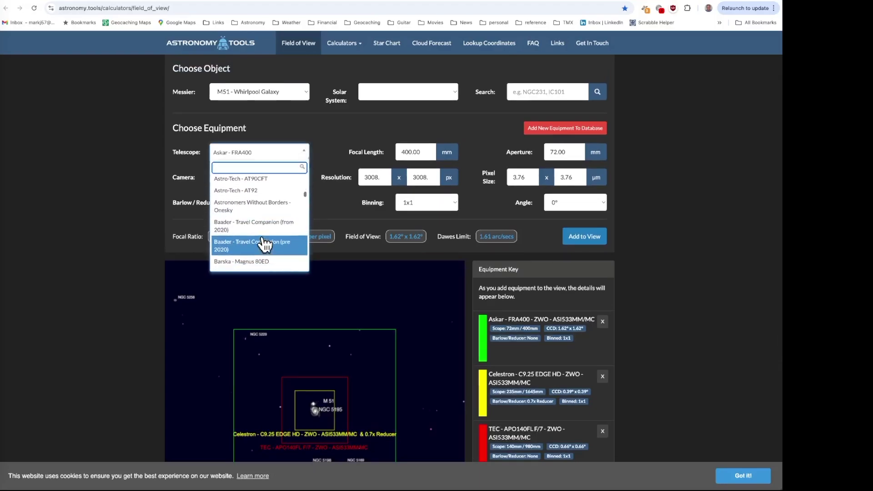
scroll(264, 244, down, 5)
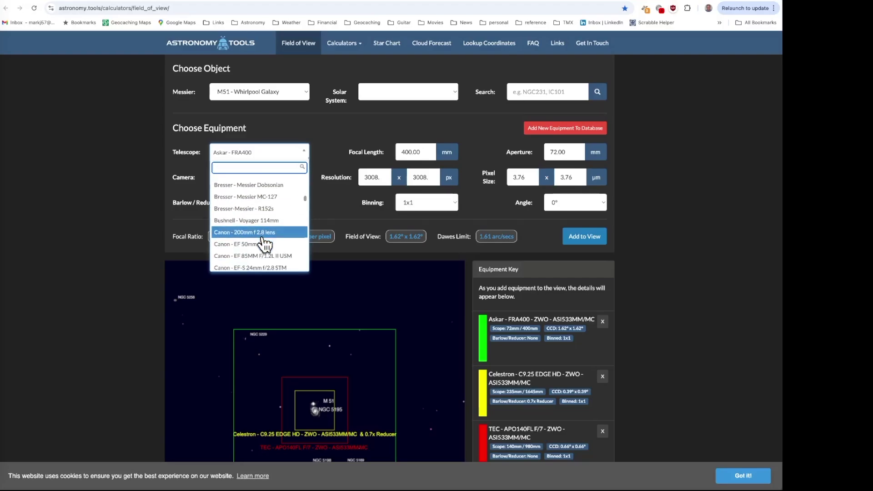
scroll(263, 244, down, 1)
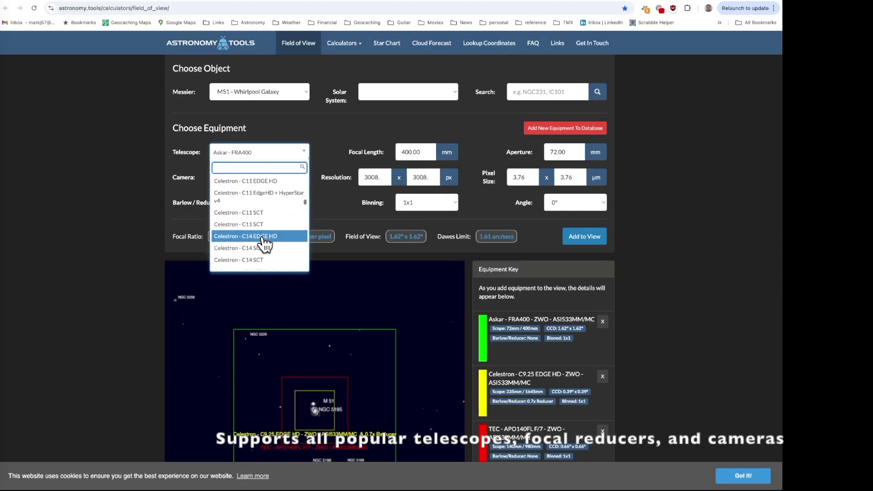
click(262, 191)
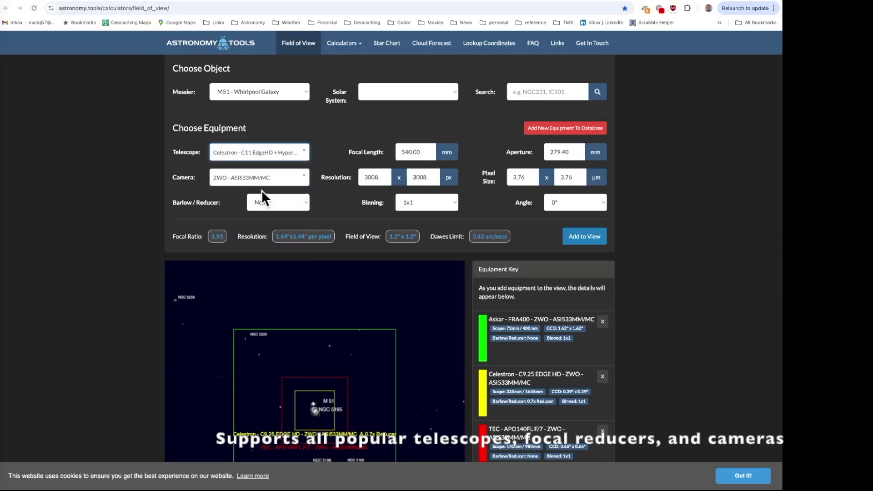
- Pick the ZWO ASI183MM/MC/GT camera and add this setup's field to the M51 chart
click(304, 176)
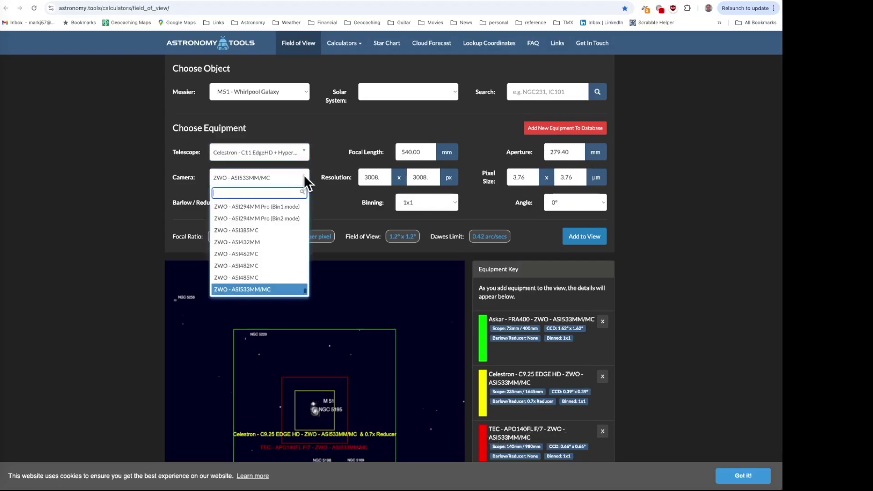
scroll(287, 250, down, 3)
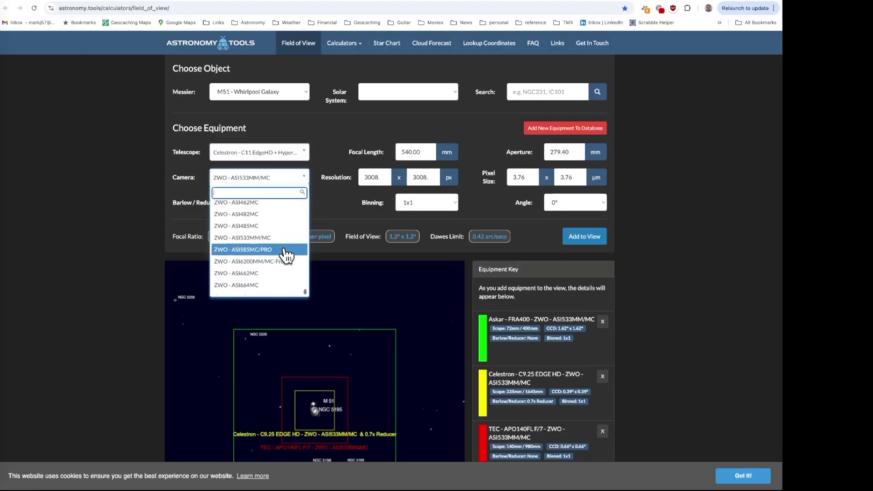
scroll(287, 256, up, 4)
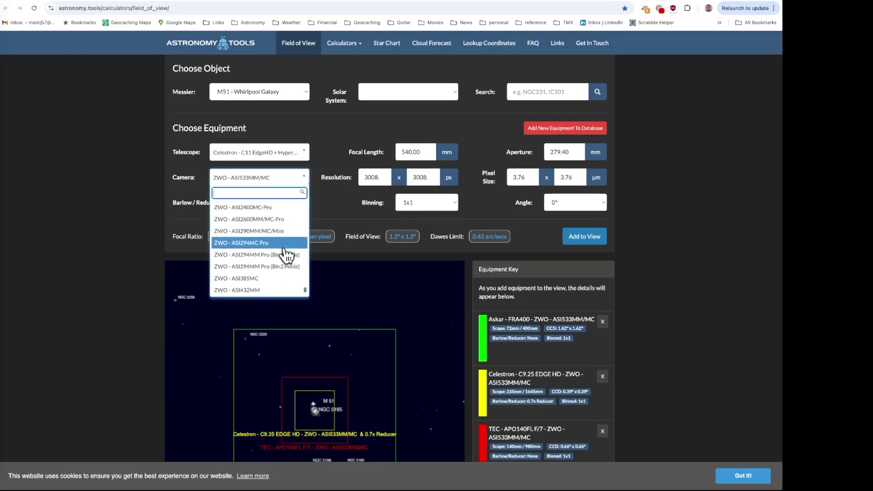
scroll(288, 256, up, 3)
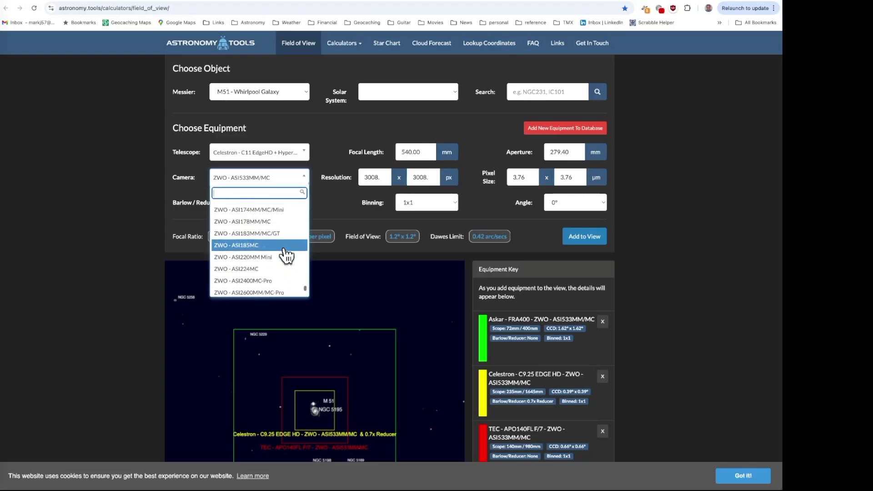
click(276, 248)
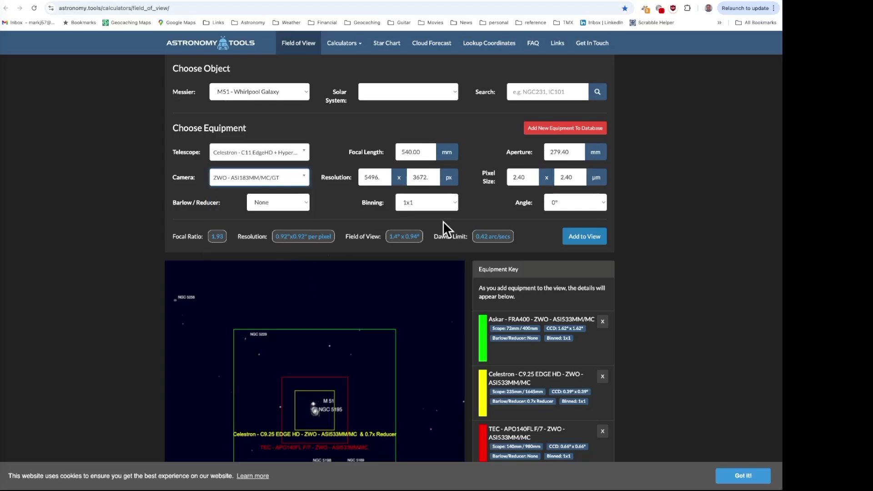
click(589, 237)
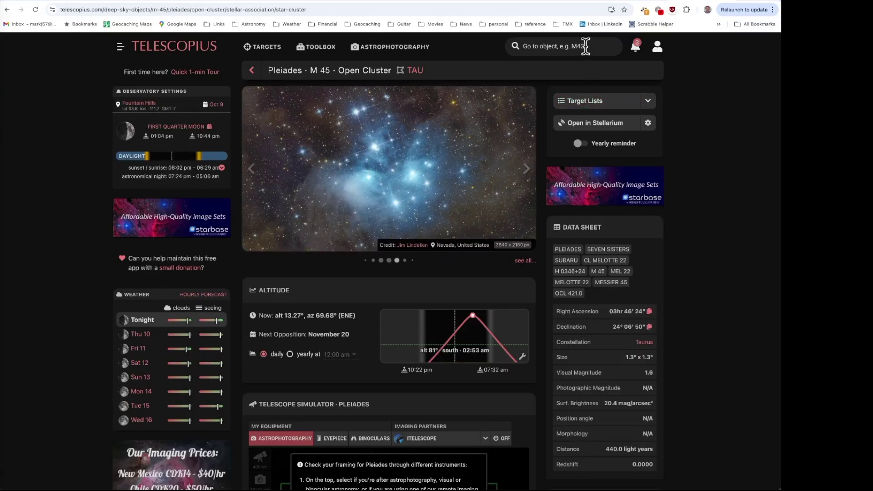
- Search NGC6992 and open its Supernova Remnant (Eastern Veil Nebula) target page
text(NGC)
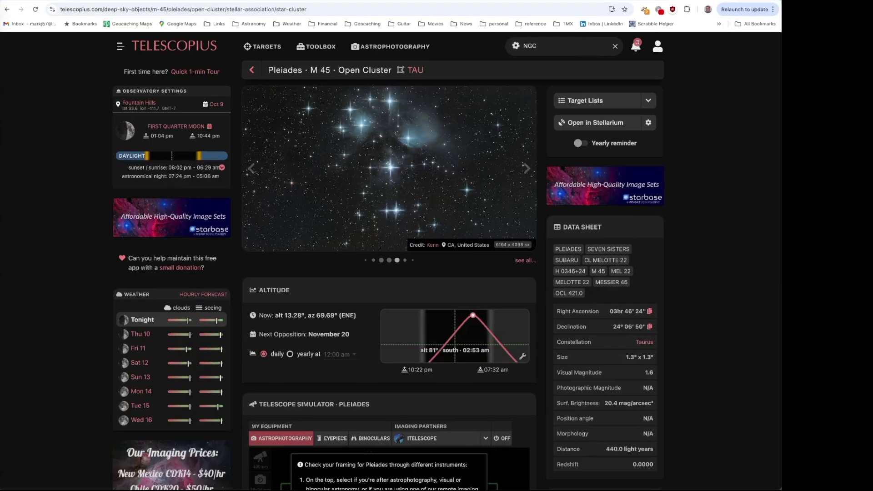
text(6992)
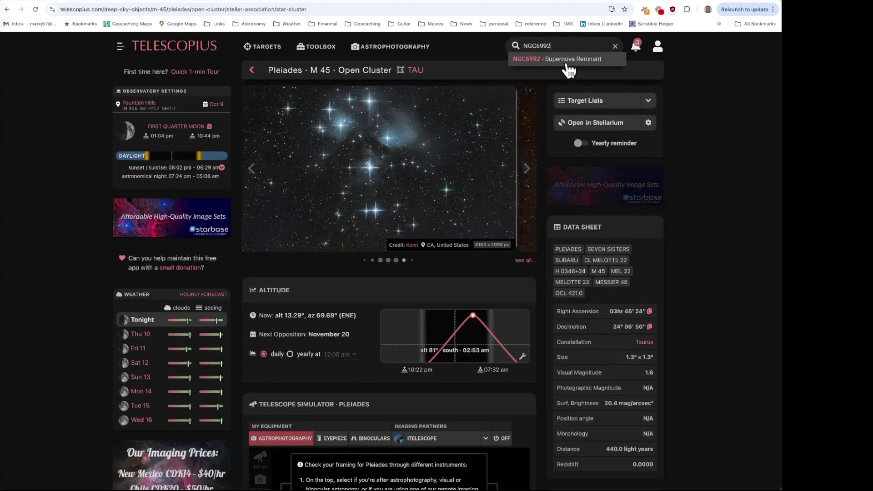
click(567, 62)
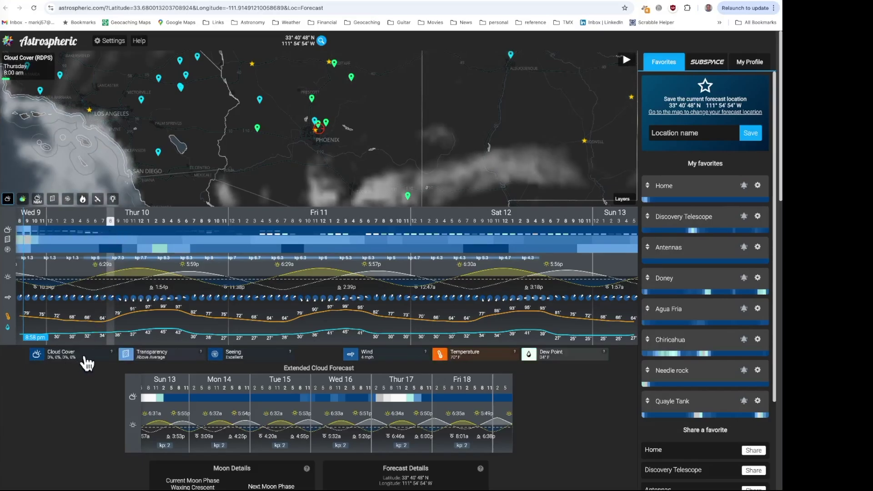
- Check Friday 6 am clouds and saved sites, then forecast a new spot near 36.19°N, 116.90°W
click(277, 238)
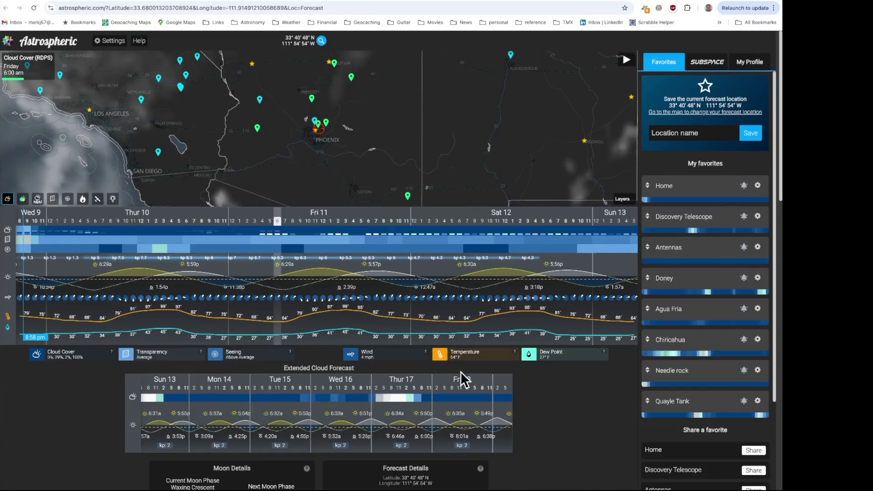
click(682, 226)
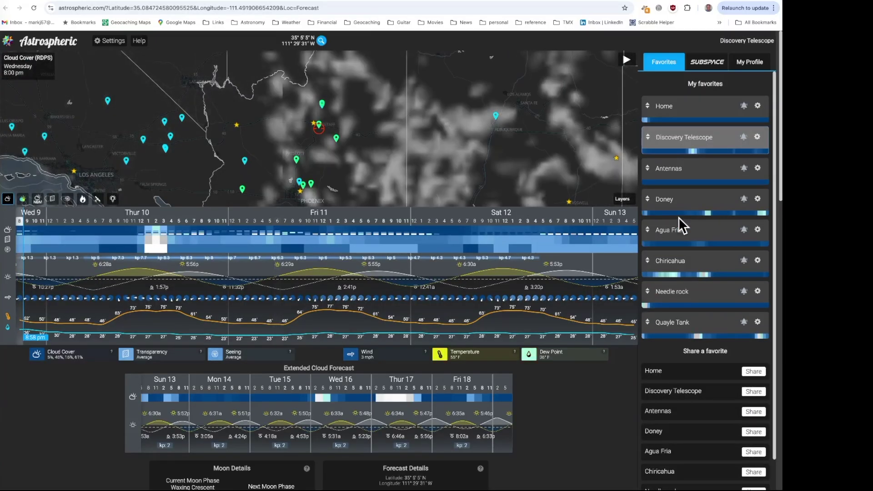
click(674, 300)
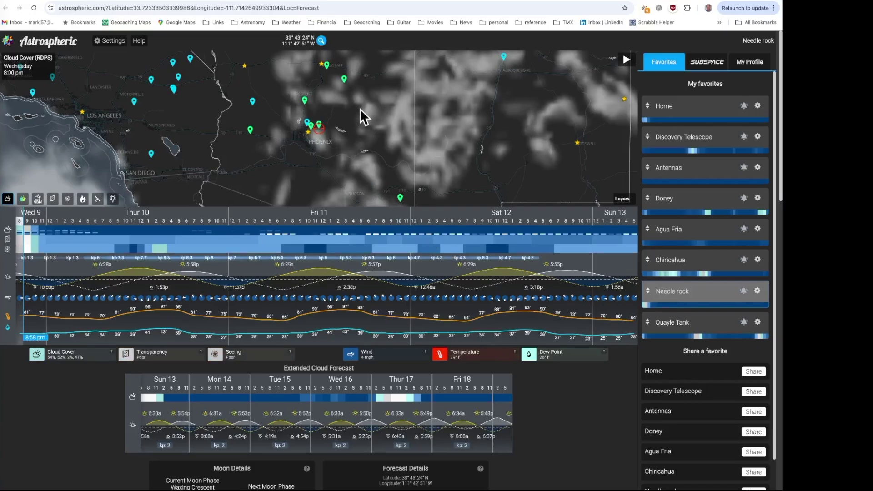
click(350, 117)
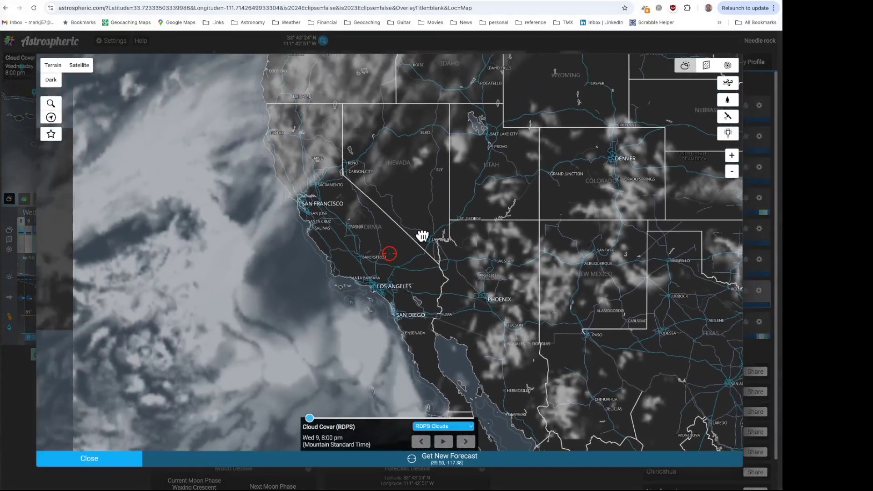
drag(422, 236, 433, 247)
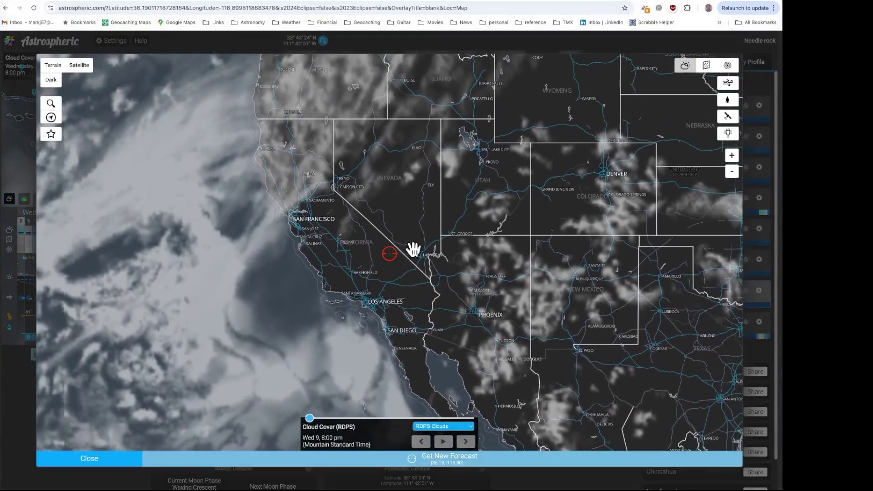
click(441, 460)
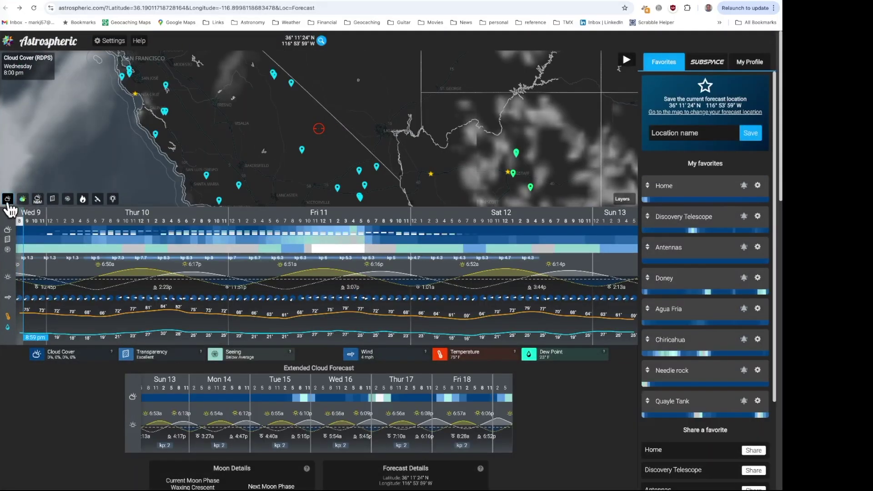
- Cycle the map through NBM cloud, transparency, seeing, smoke and satellite layers, ending on Light Pollution
click(37, 199)
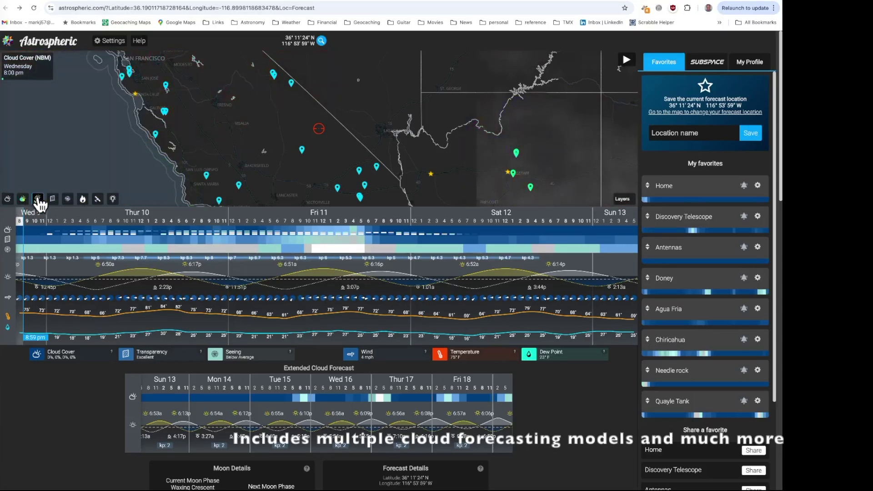
click(52, 198)
click(67, 199)
click(82, 199)
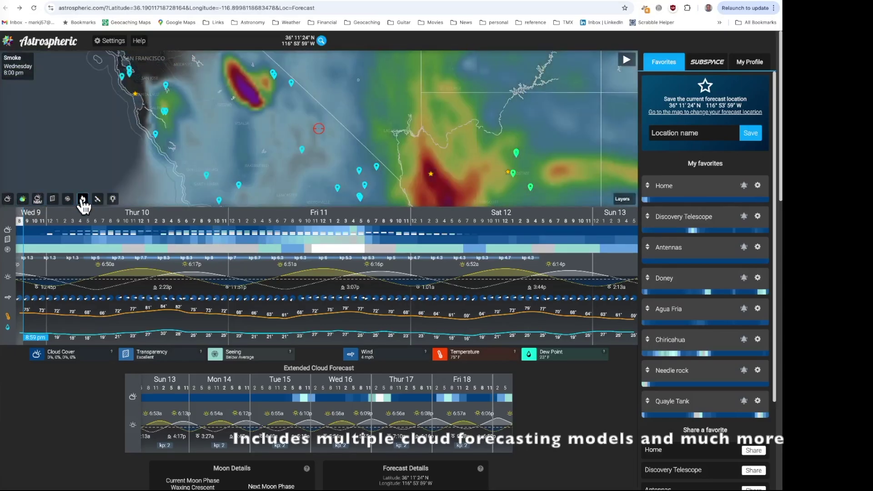
click(97, 199)
click(113, 199)
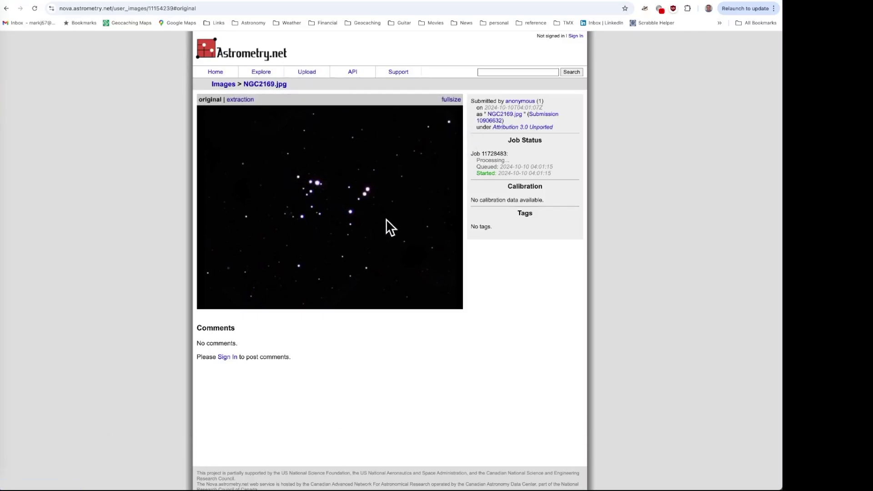
- Reload the NGC2169.jpg job until it reads Success and view its 0.608 arcsec/pixel calibration
click(35, 9)
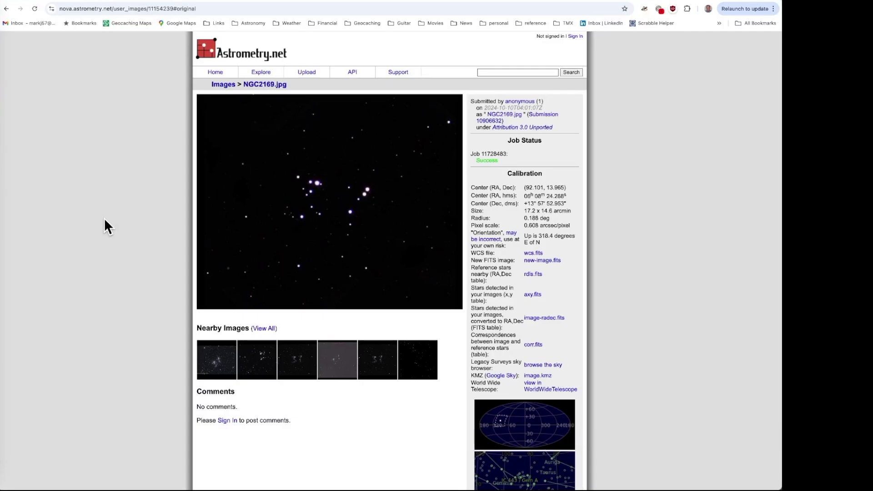
scroll(105, 219, down, 1)
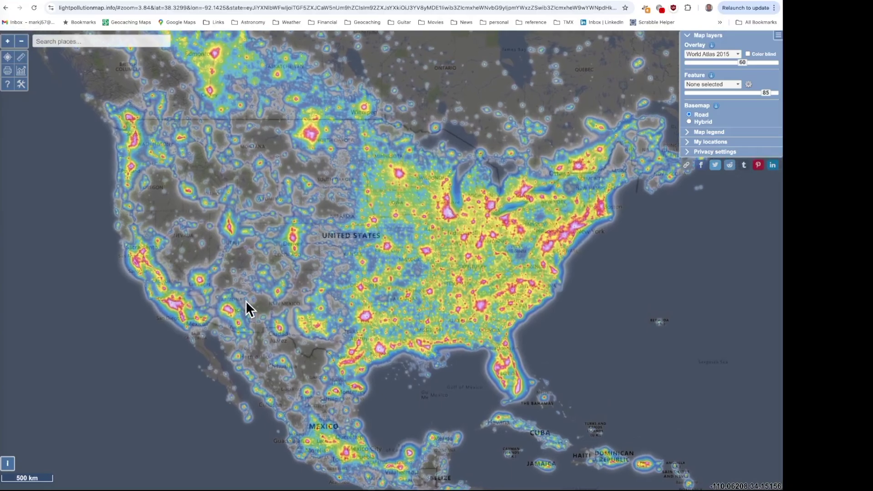
- Zoom into Arizona and pan past Phoenix, Flagstaff and Tuba City, then east toward Gallup and Albuquerque
scroll(240, 305, up, 5)
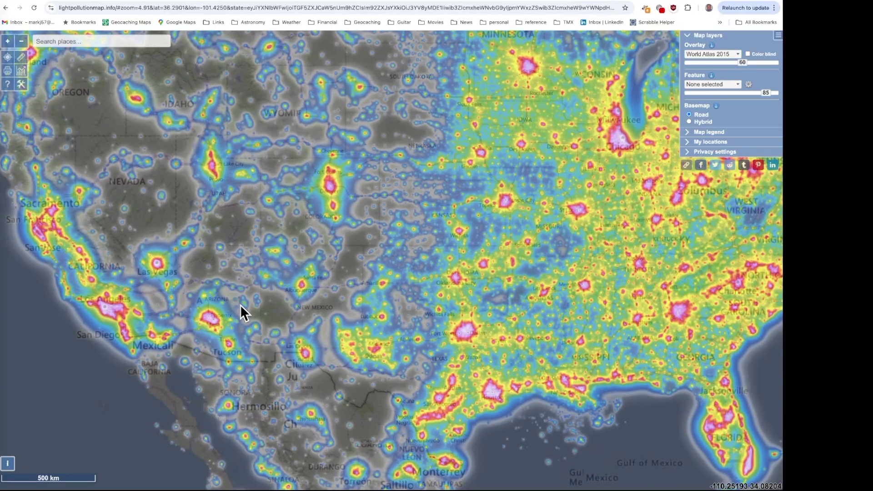
scroll(240, 305, up, 5)
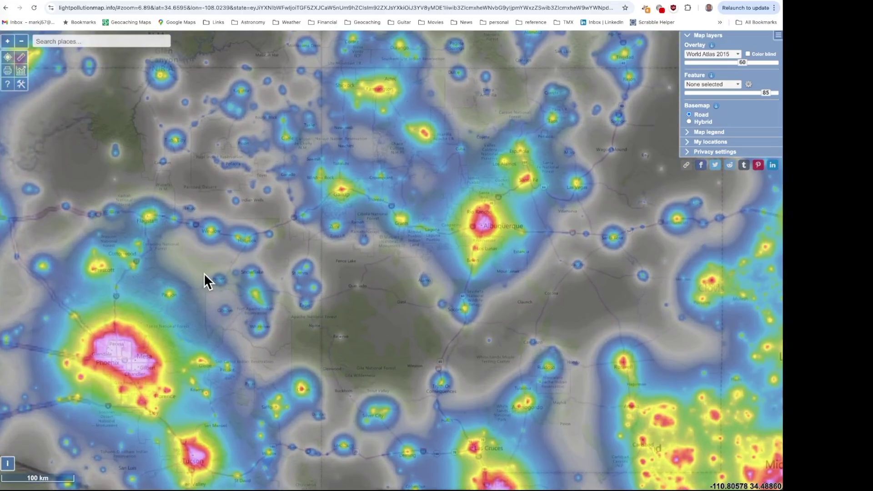
drag(204, 273, 352, 311)
scroll(359, 307, up, 1)
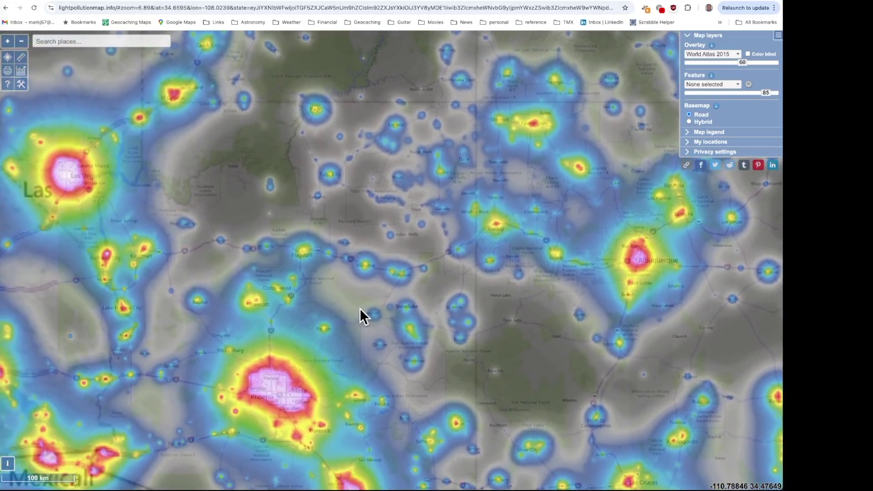
scroll(359, 308, up, 1)
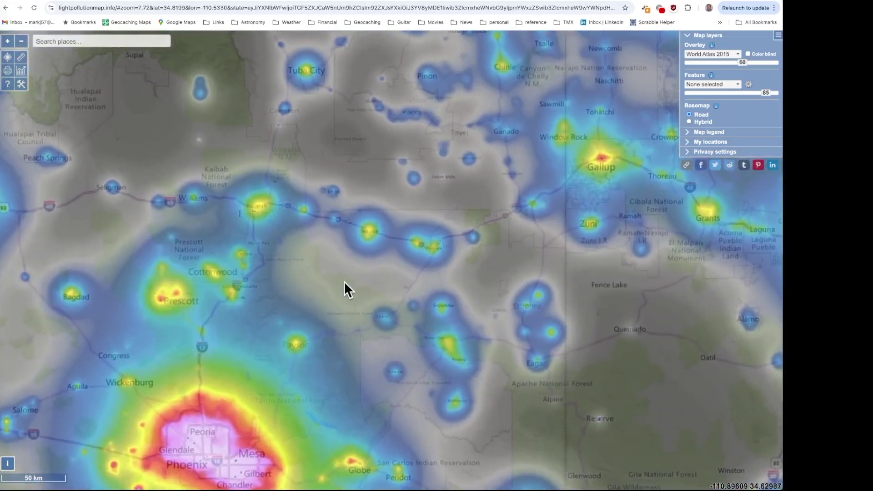
drag(326, 181, 392, 340)
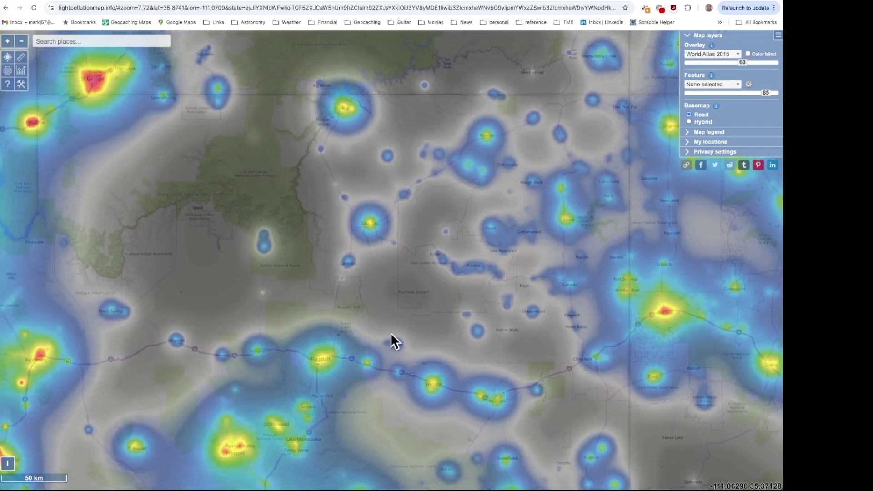
scroll(395, 271, up, 1)
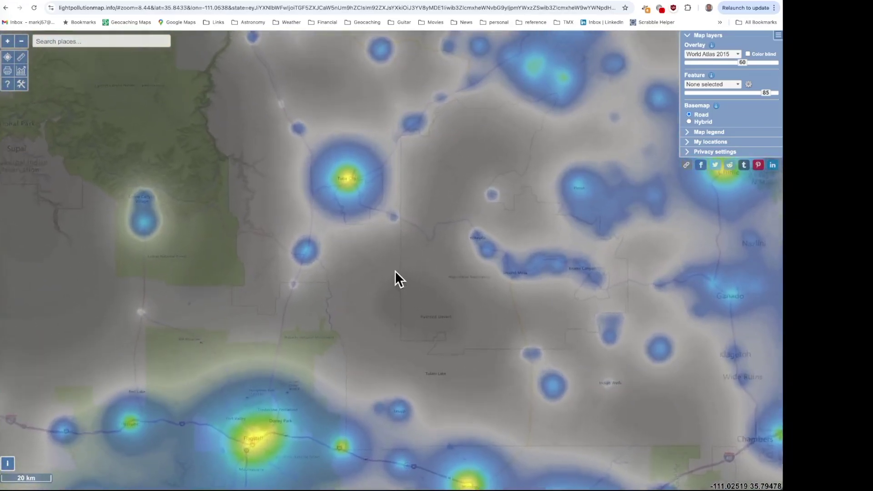
scroll(394, 271, up, 1)
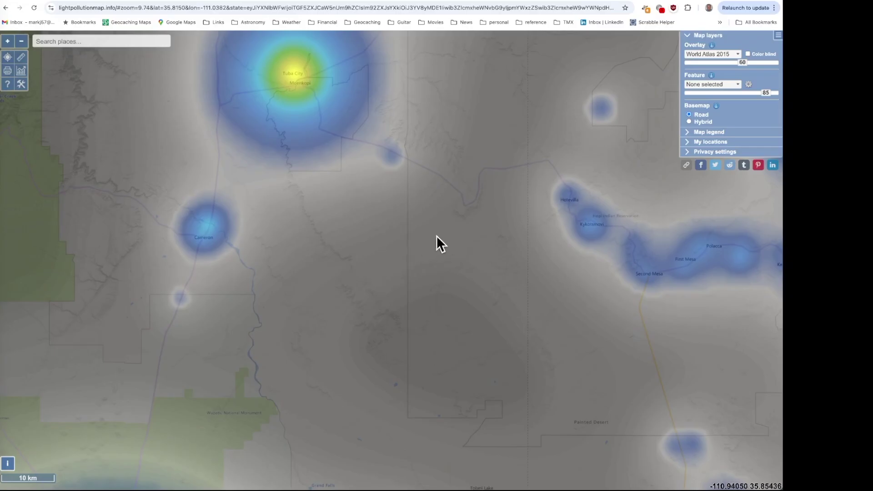
drag(316, 286, 438, 223)
scroll(324, 171, up, 1)
scroll(323, 171, down, 2)
drag(317, 169, 2, 200)
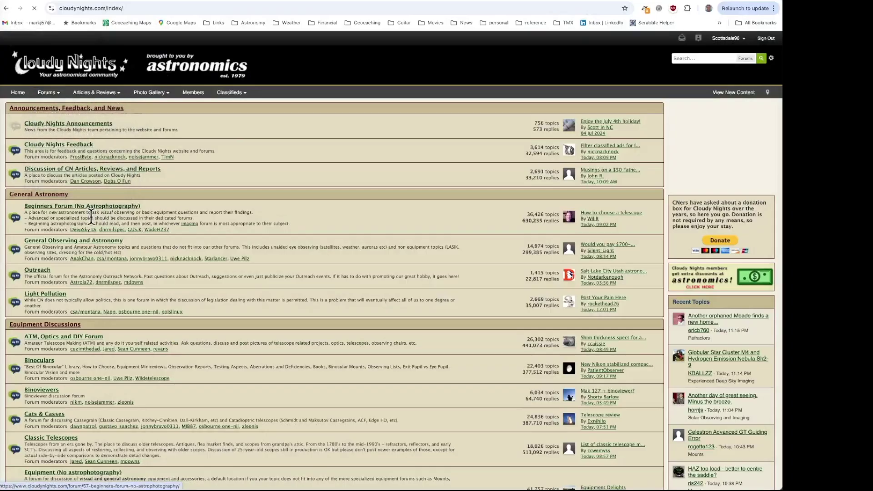
- Browse the Cloudy Nights forum index and open the Solar System Observing forum
scroll(153, 234, down, 5)
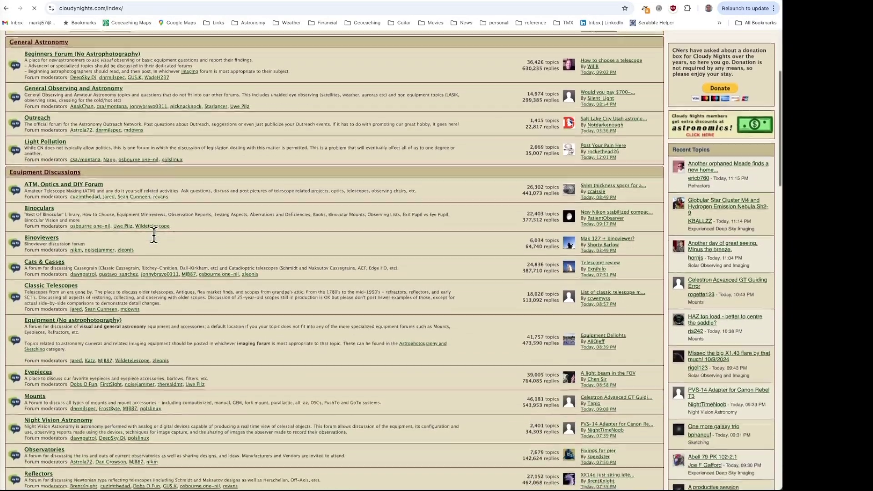
scroll(154, 234, down, 3)
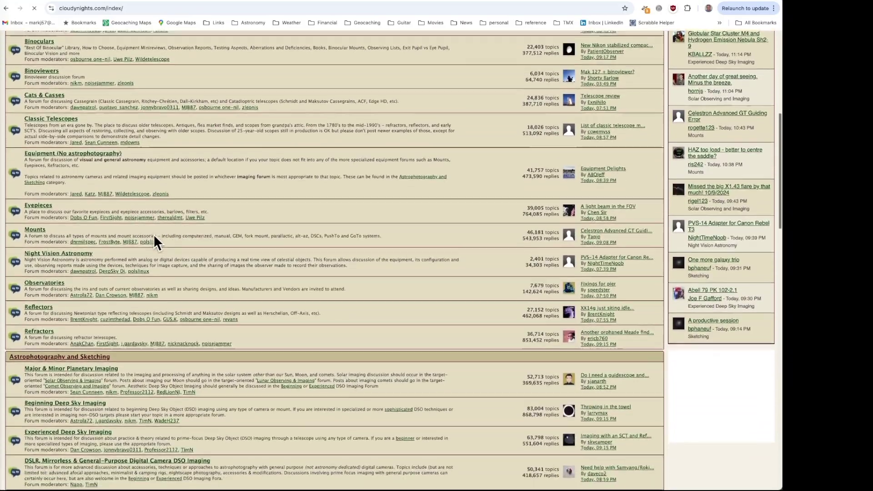
scroll(154, 233, down, 2)
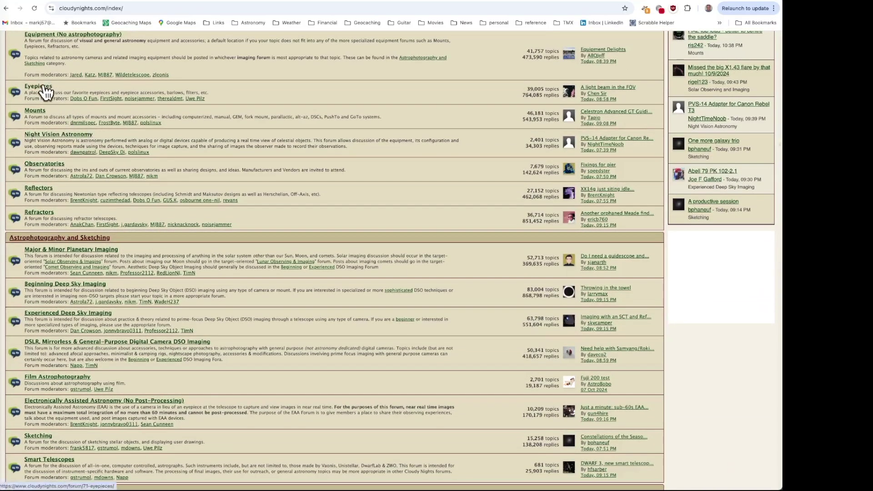
scroll(201, 214, down, 1)
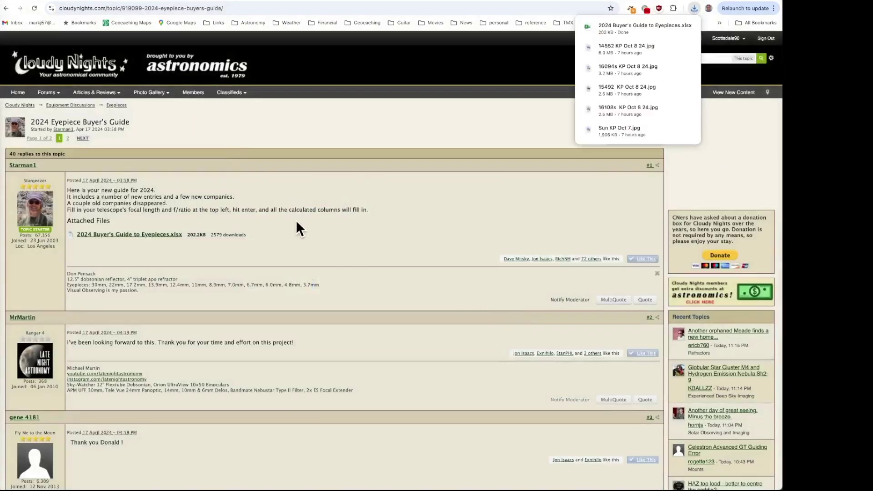
click(47, 92)
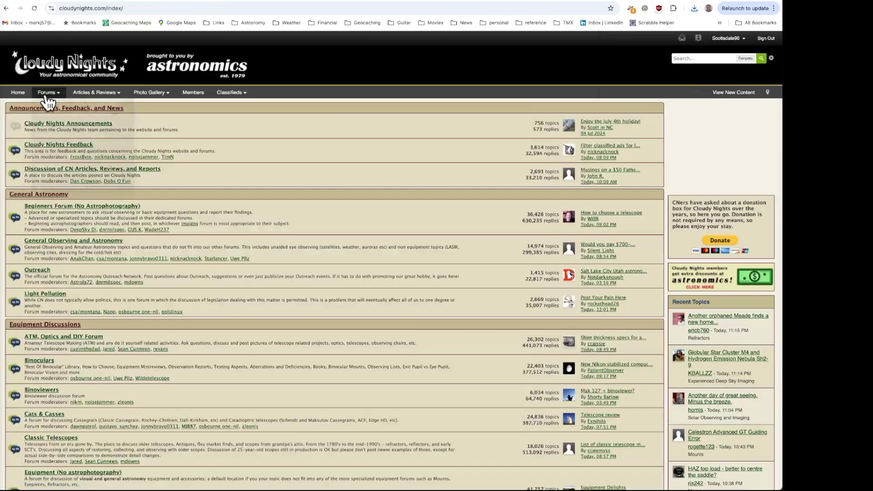
mouse_move(47, 93)
mouse_move(52, 147)
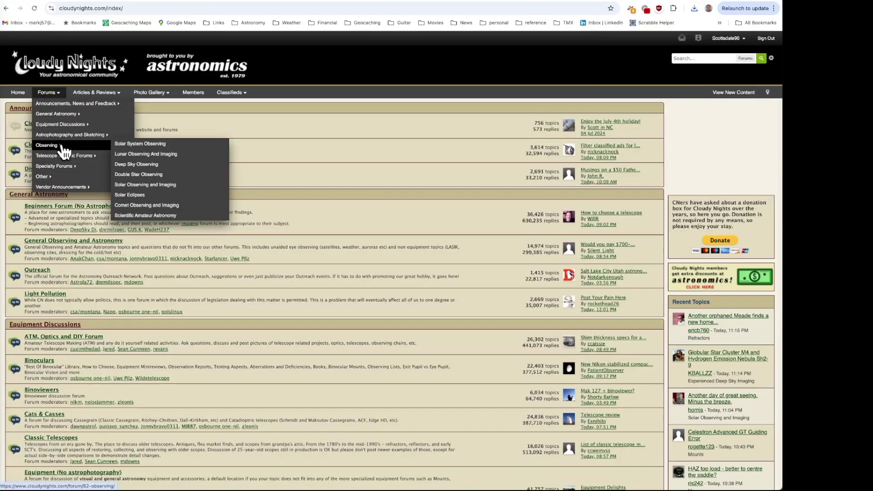
click(145, 144)
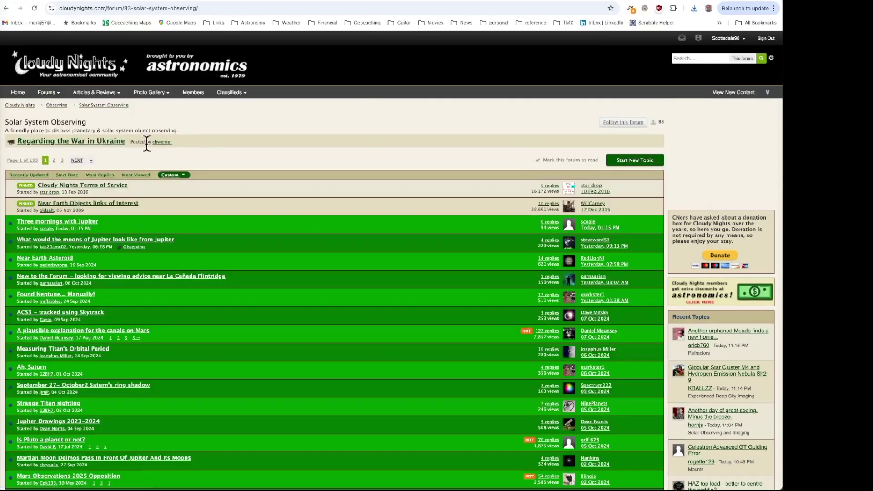
- Filter the classifieds to Refractors for sale and skim the newest ads
mouse_move(230, 93)
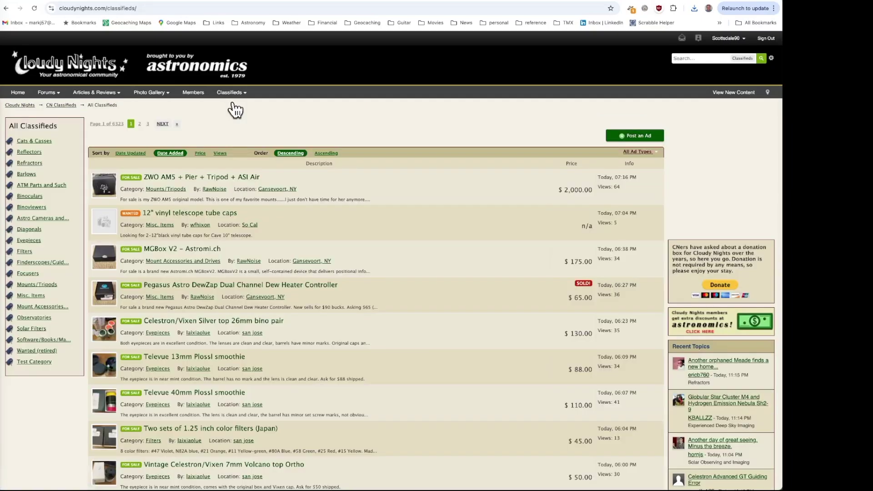
click(32, 165)
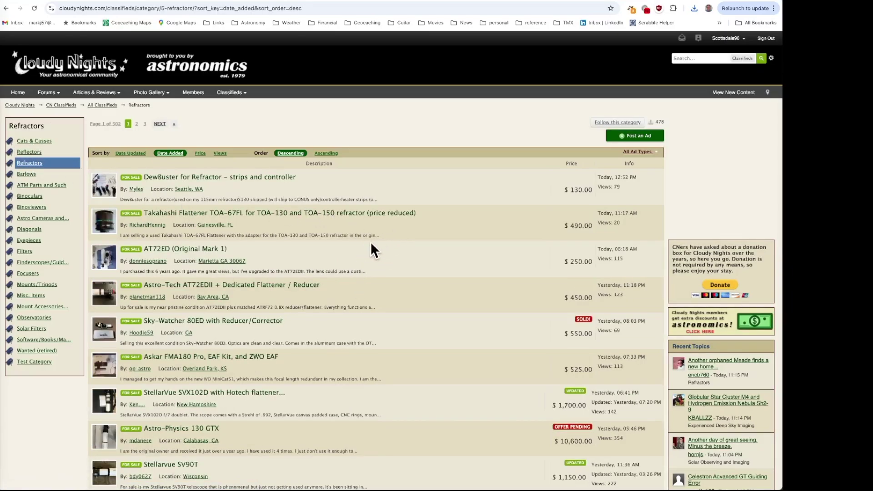
scroll(371, 245, down, 10)
scroll(371, 245, up, 10)
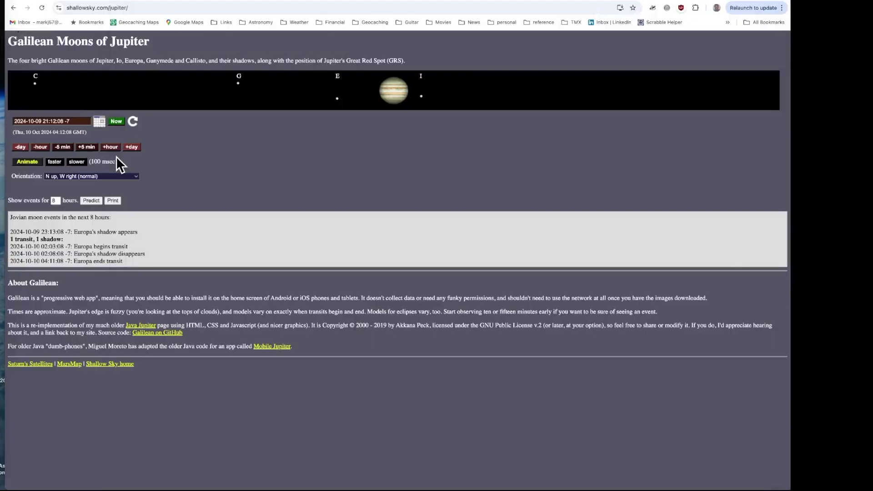
- Advance Jupiter's moons eight hours, speed up to 80 msec steps, and start the animation
click(113, 149)
click(112, 150)
click(113, 149)
click(113, 149)
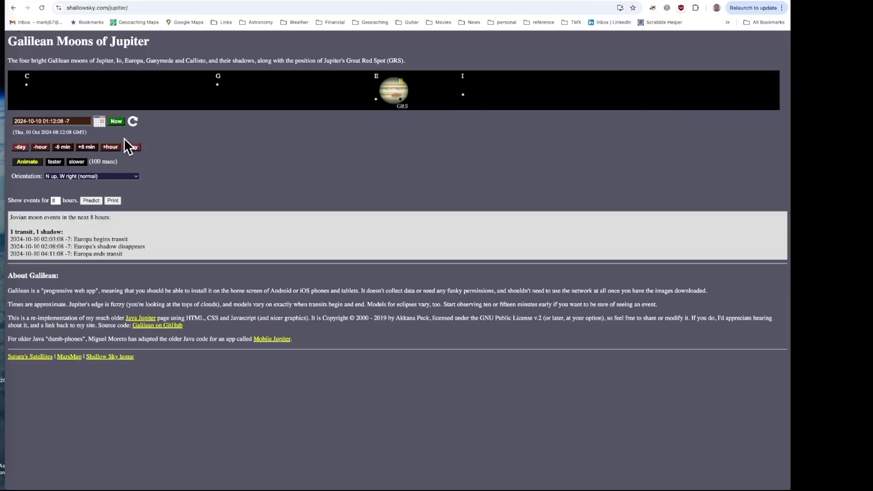
click(113, 147)
click(113, 148)
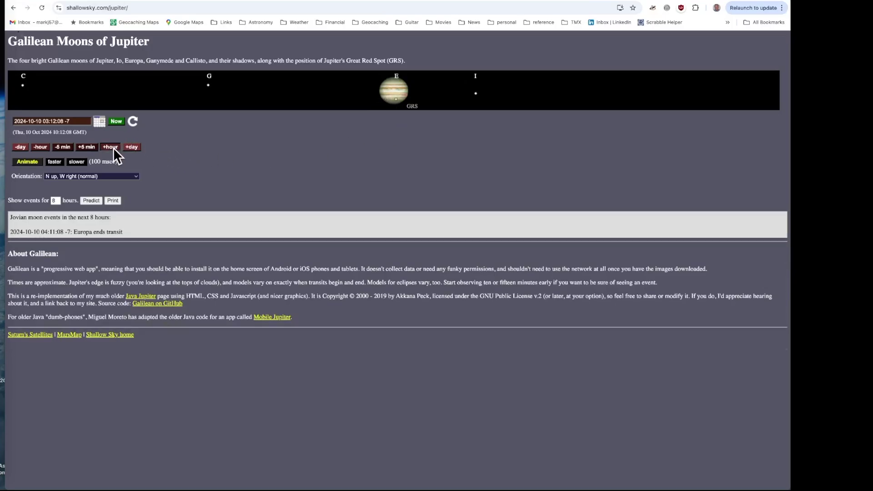
click(113, 147)
click(113, 147)
click(113, 148)
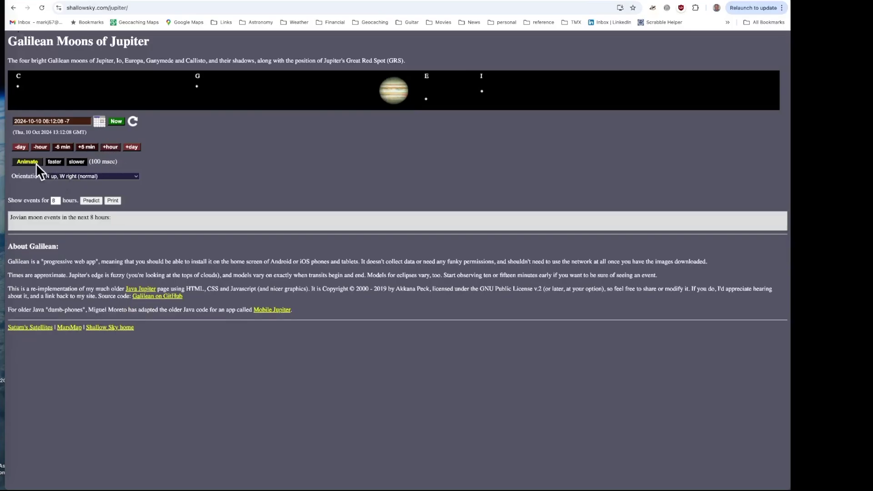
click(52, 167)
click(33, 162)
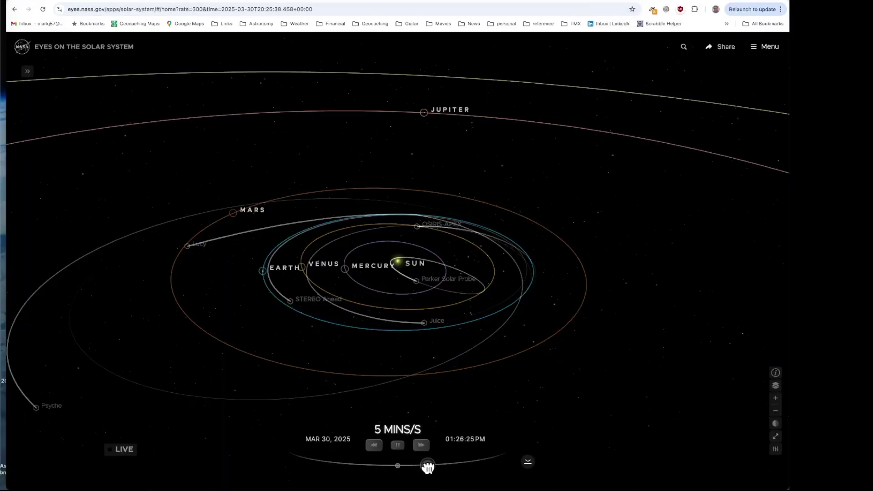
- Speed time up to 1 WK/S, tilt the view edge-on, and zoom out and back in
drag(456, 462, 473, 458)
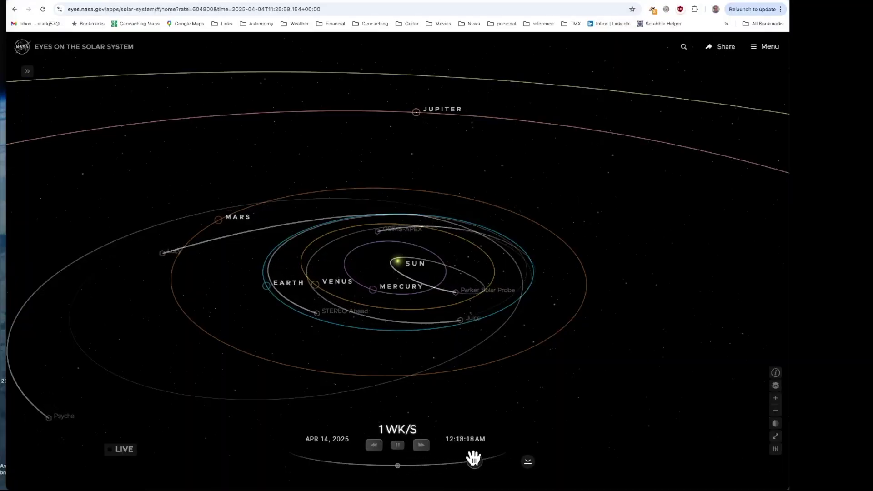
drag(510, 405, 511, 377)
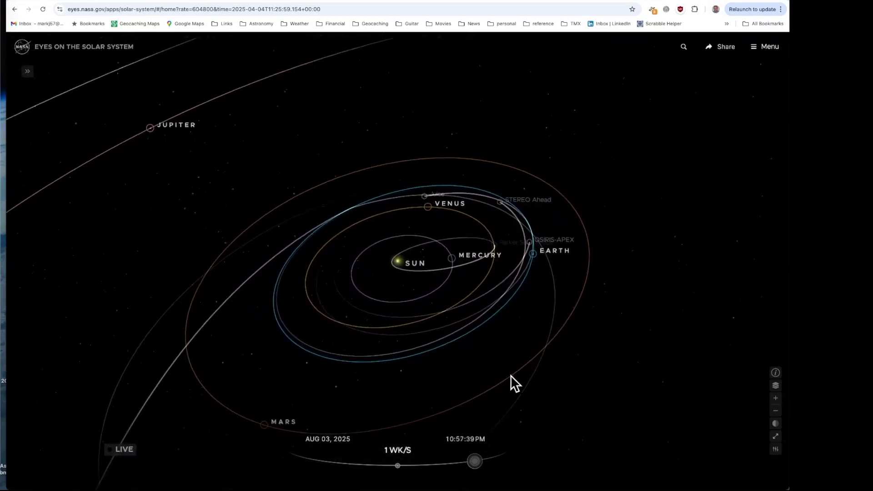
scroll(511, 364, down, 5)
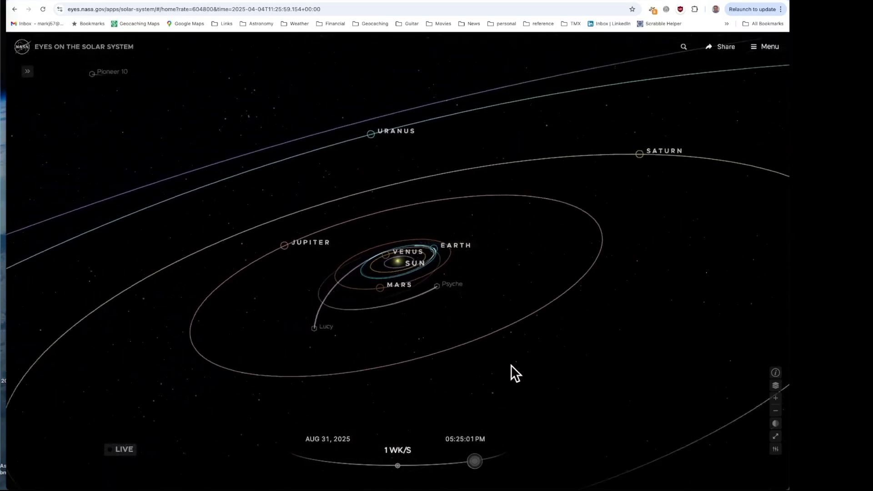
scroll(510, 365, down, 5)
scroll(438, 365, down, 5)
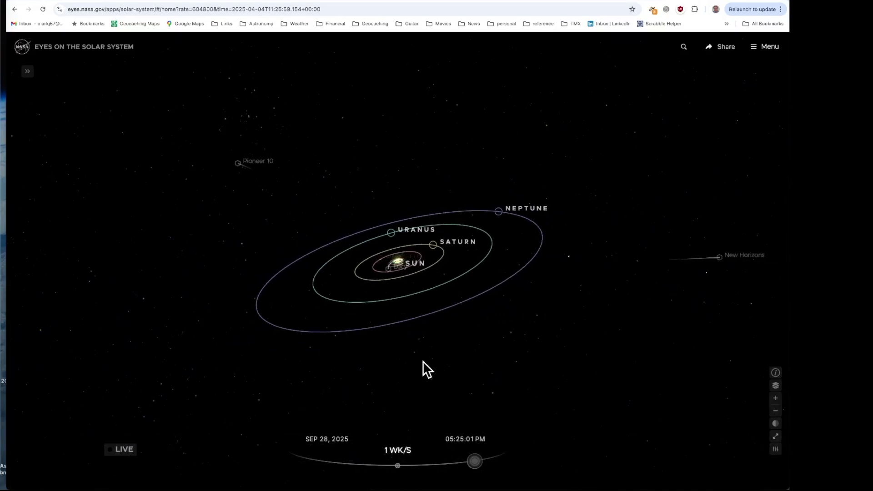
scroll(408, 358, up, 5)
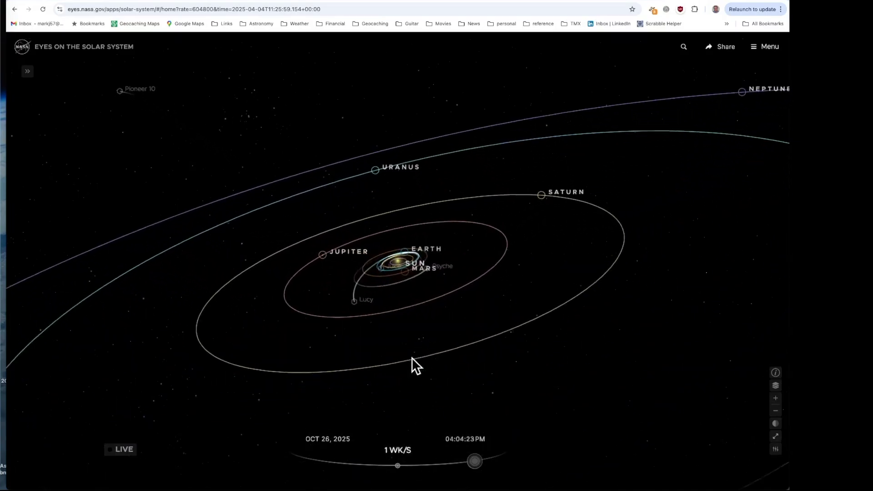
scroll(409, 357, up, 6)
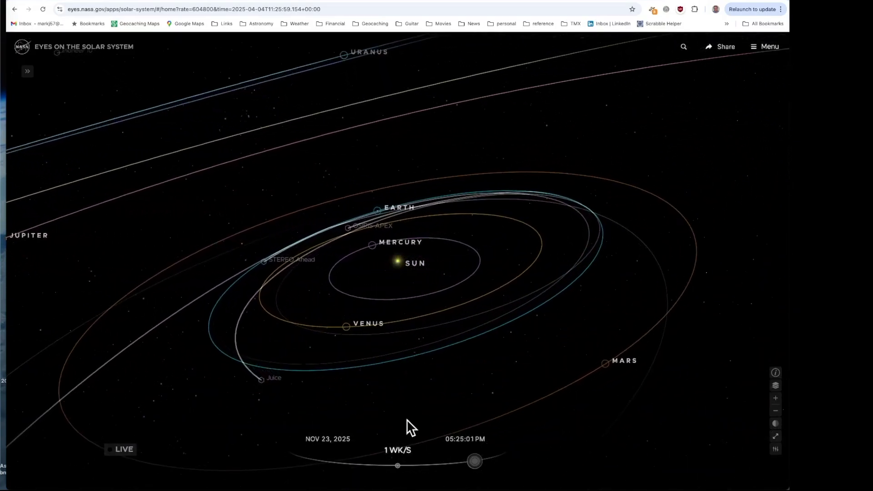
- Change the date's year to 2024 to show the planets on Jan 28, 2024
mouse_move(400, 463)
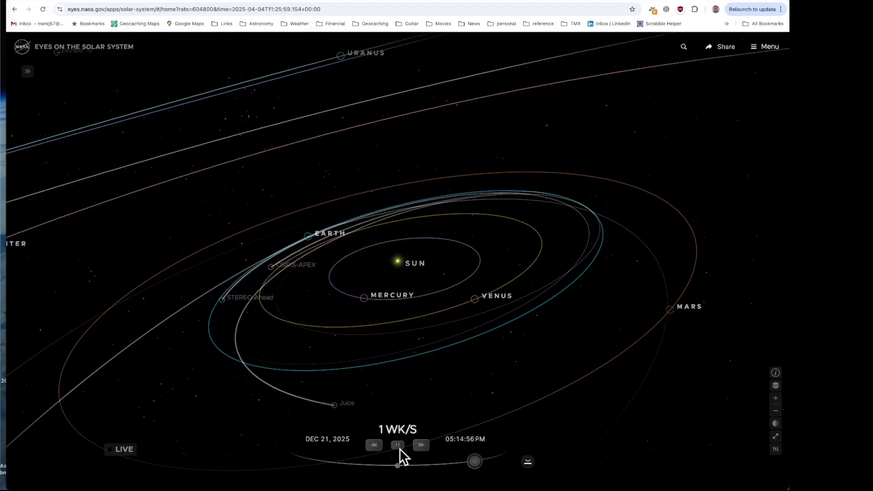
click(390, 431)
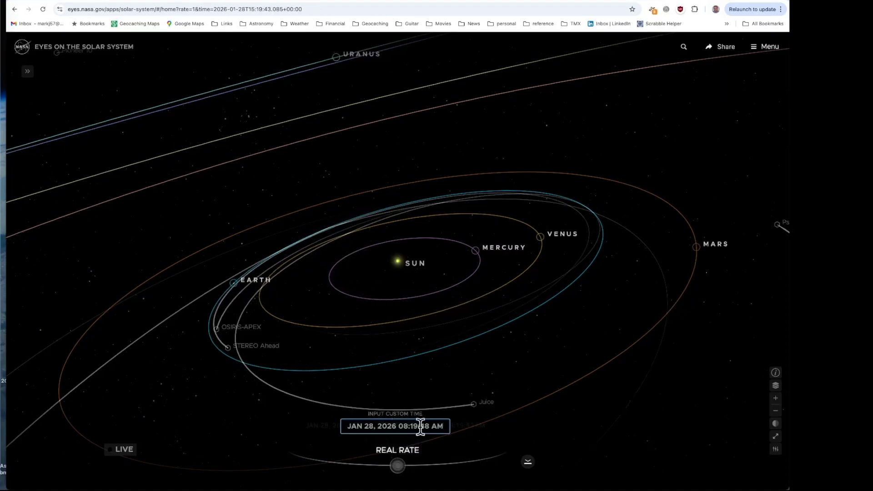
text(4)
key(Return)
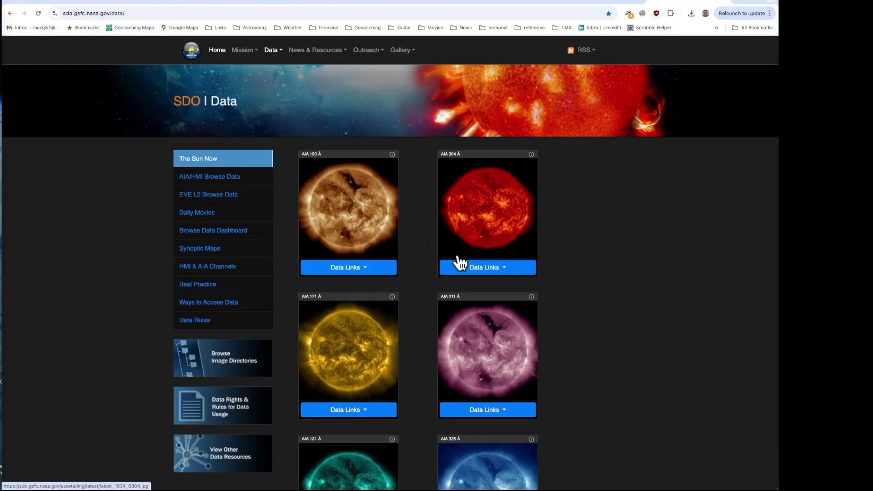
- View the AIA 304 Sun image full size, then look over its data options
click(500, 218)
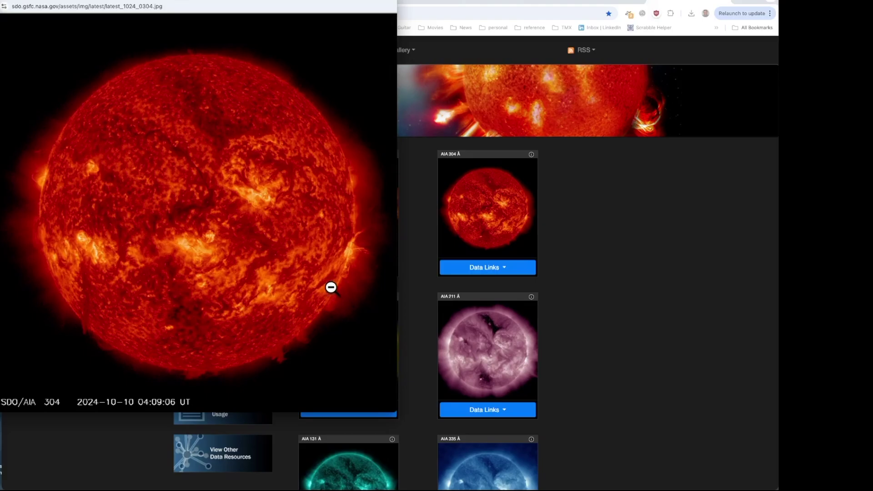
drag(399, 289, 526, 290)
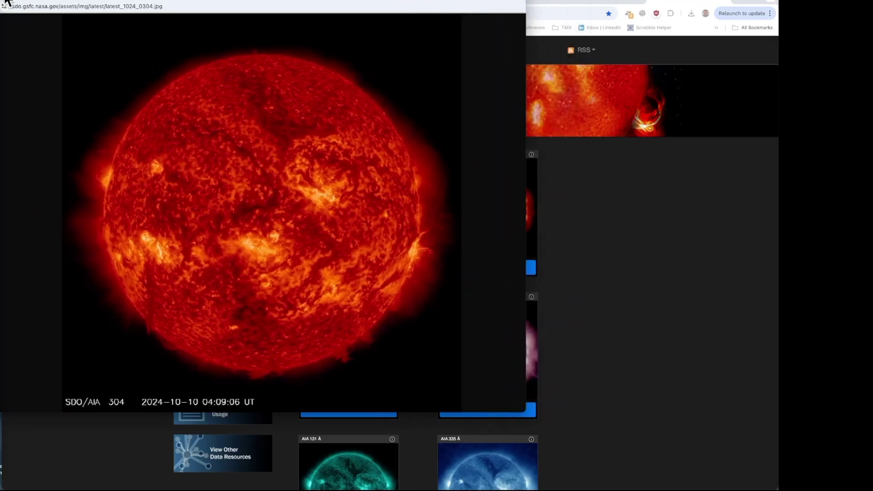
click(6, 1)
click(494, 271)
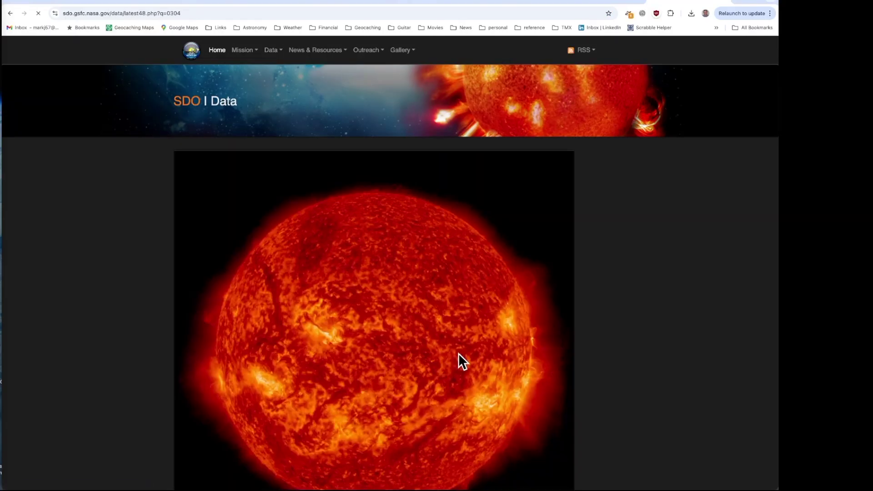
scroll(458, 353, down, 1)
click(9, 11)
- View the coloured HMI intensitygram full size, then play the 48-hour AIA 304 timelapse
scroll(410, 286, down, 15)
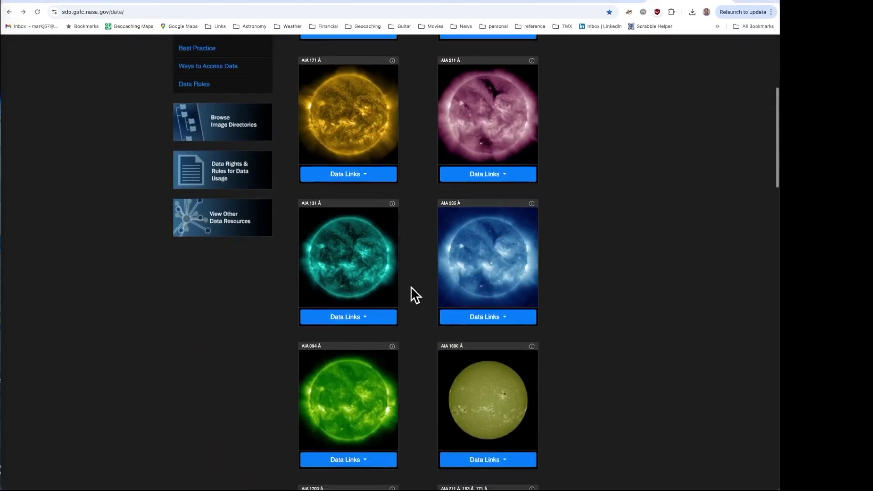
scroll(412, 288, down, 1)
click(489, 275)
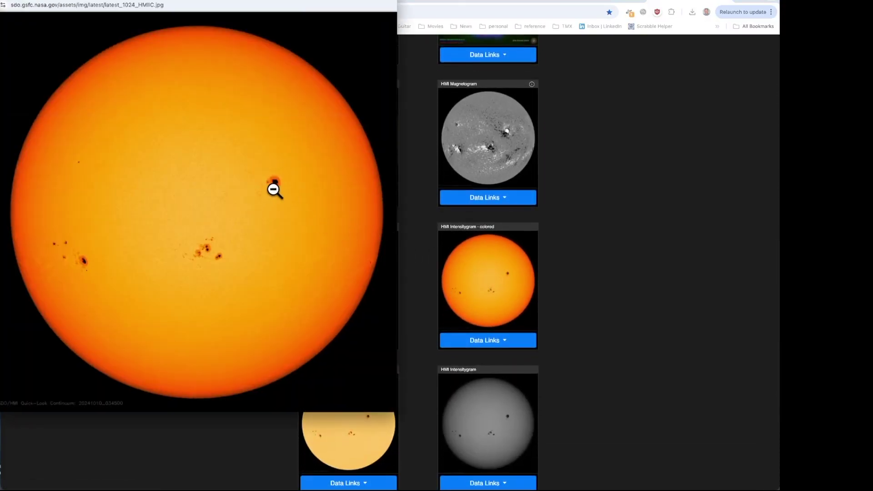
click(5, 4)
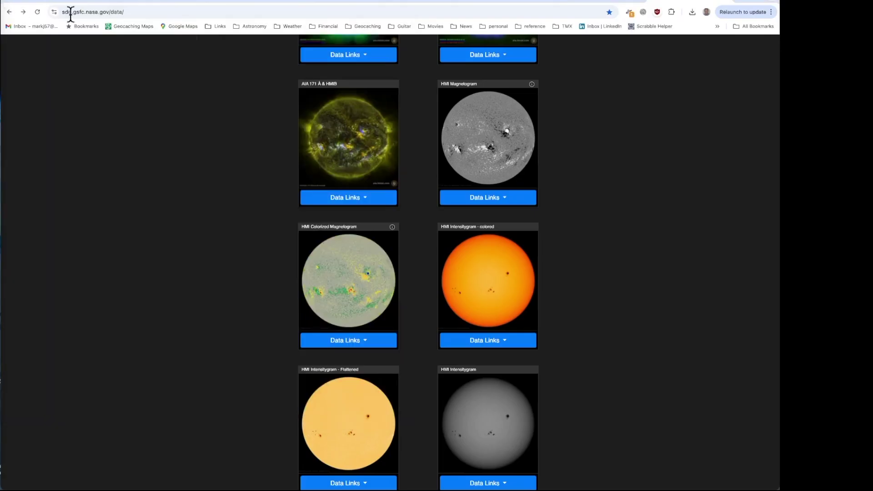
scroll(362, 166, up, 12)
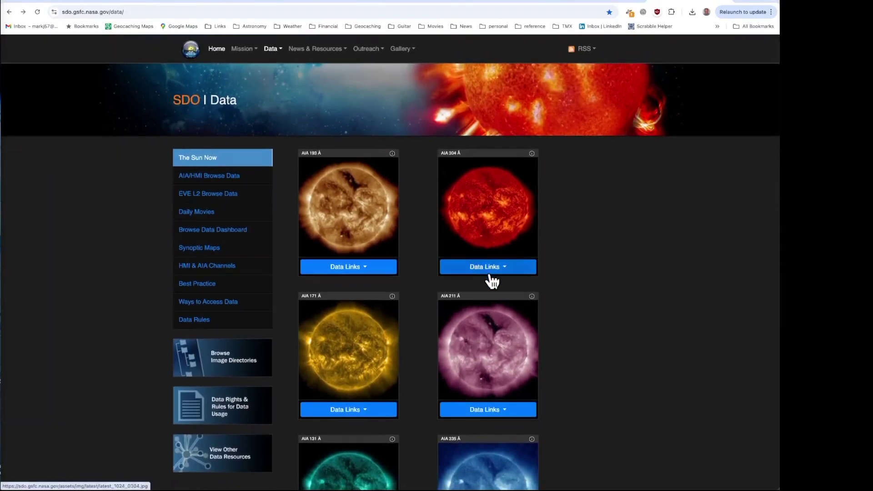
click(459, 359)
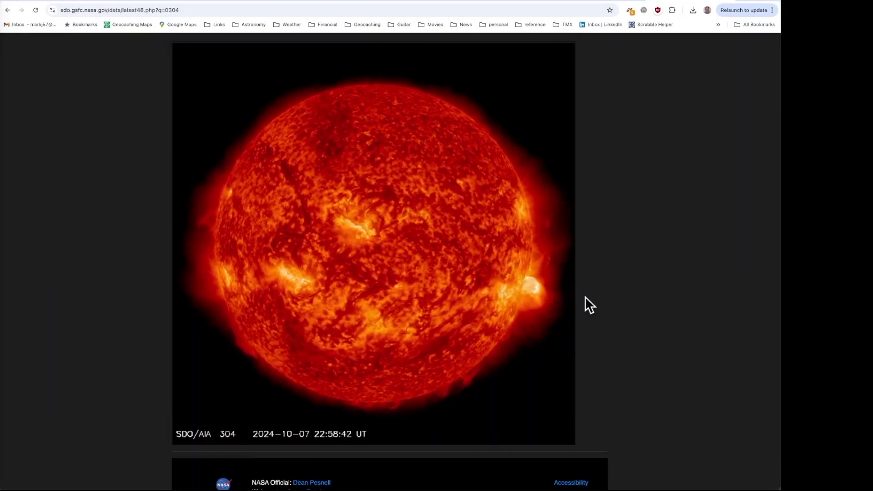